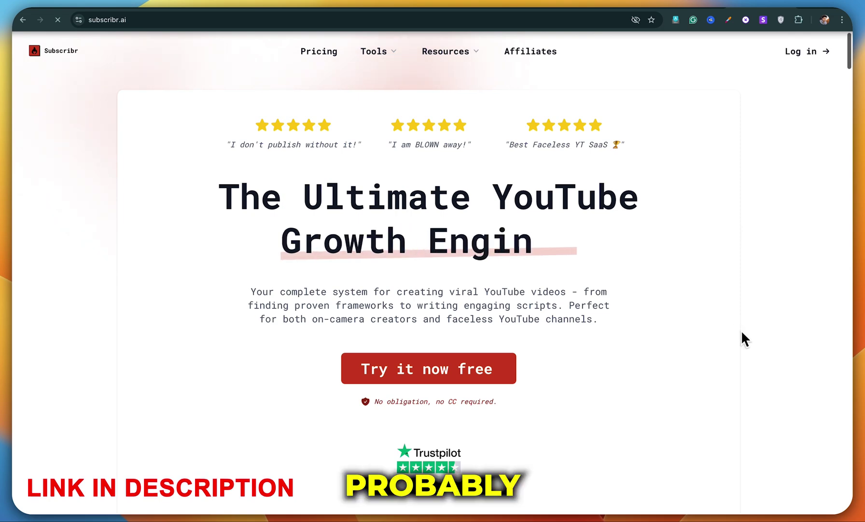
Step: Enter Subscribr AI from the landing page with 'Try it now free'
scroll(764, 332, down, 8)
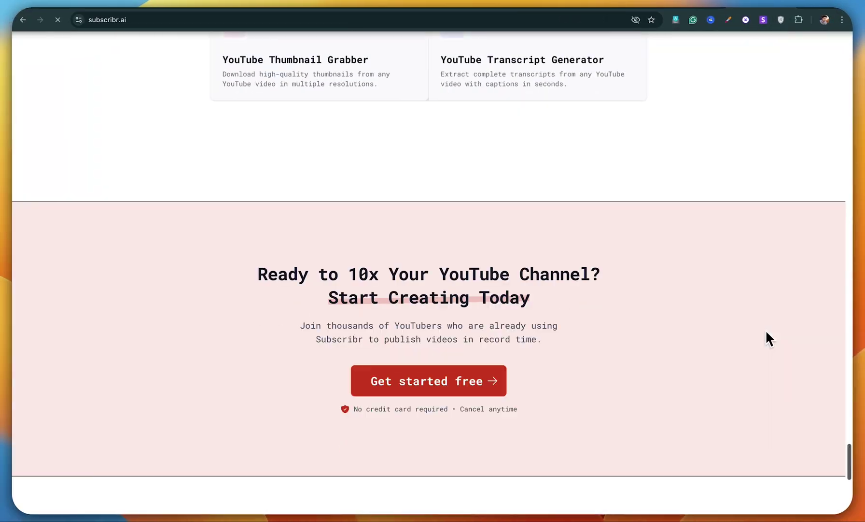
scroll(763, 330, up, 20)
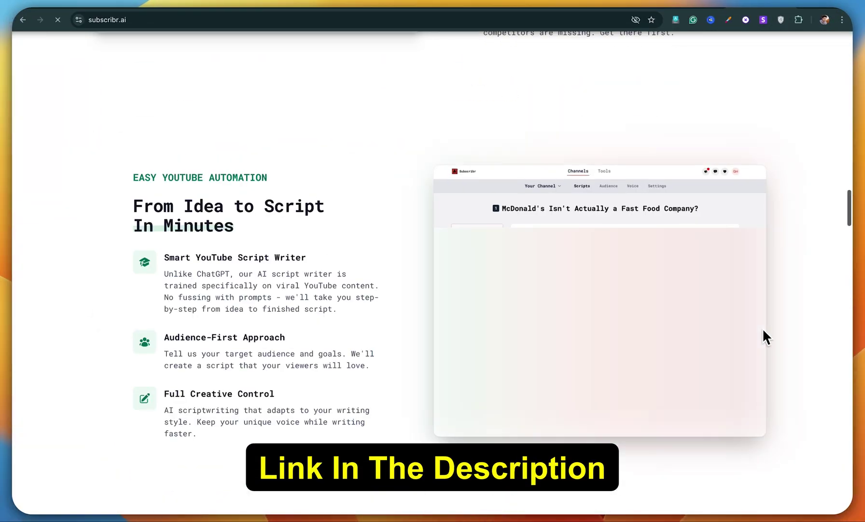
scroll(763, 330, up, 10)
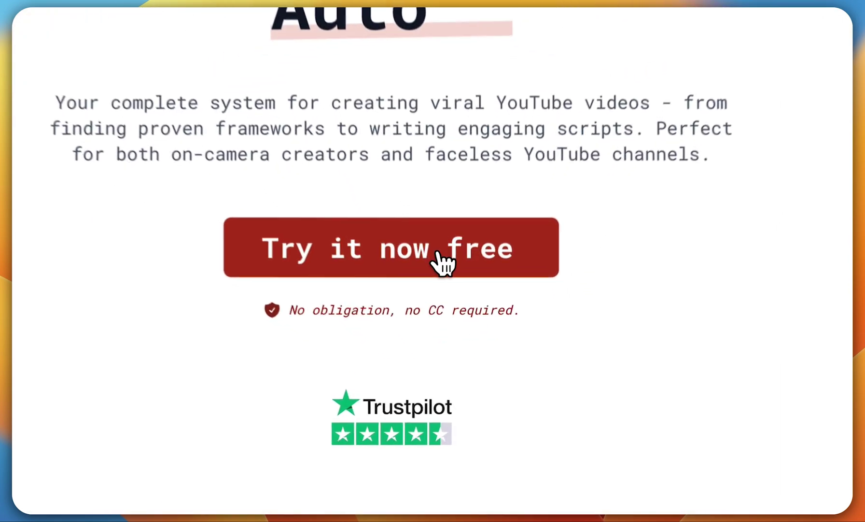
click(437, 249)
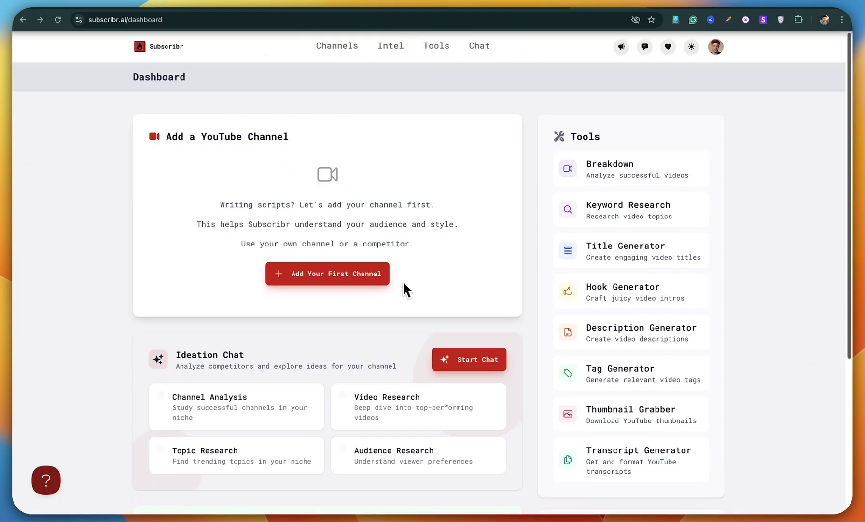
scroll(404, 284, down, 3)
scroll(402, 285, up, 3)
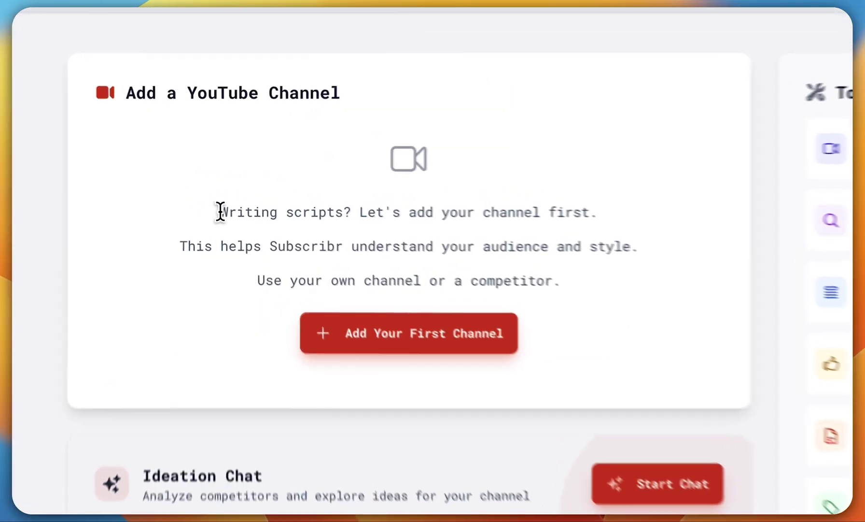
Step: Highlight the dashboard lines about adding a channel first and about audience and style
drag(220, 211, 599, 215)
click(599, 215)
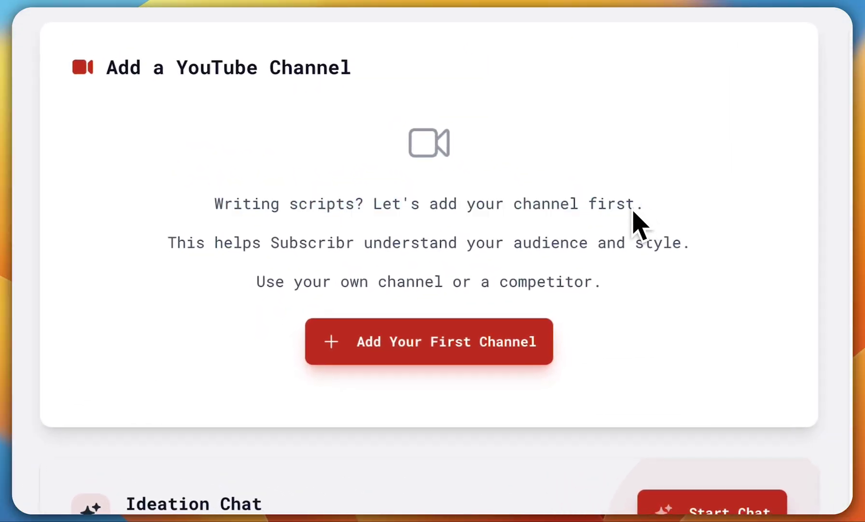
drag(168, 242, 667, 242)
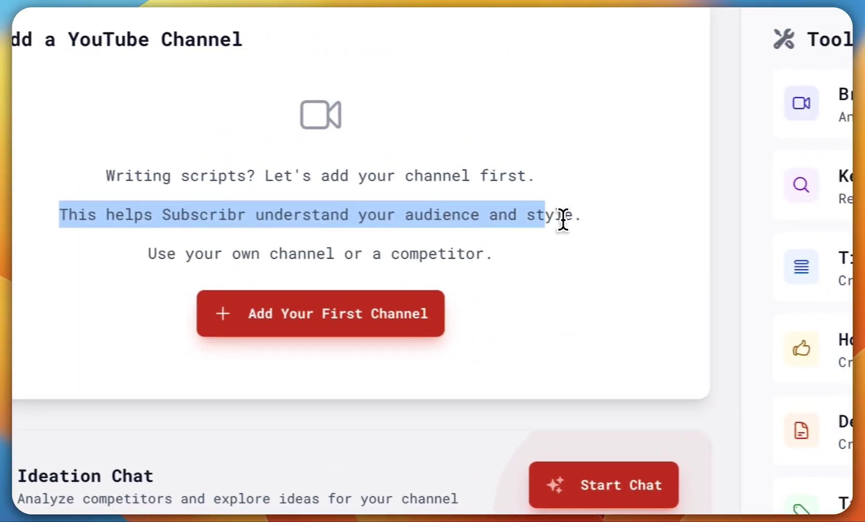
drag(563, 219, 588, 232)
click(517, 215)
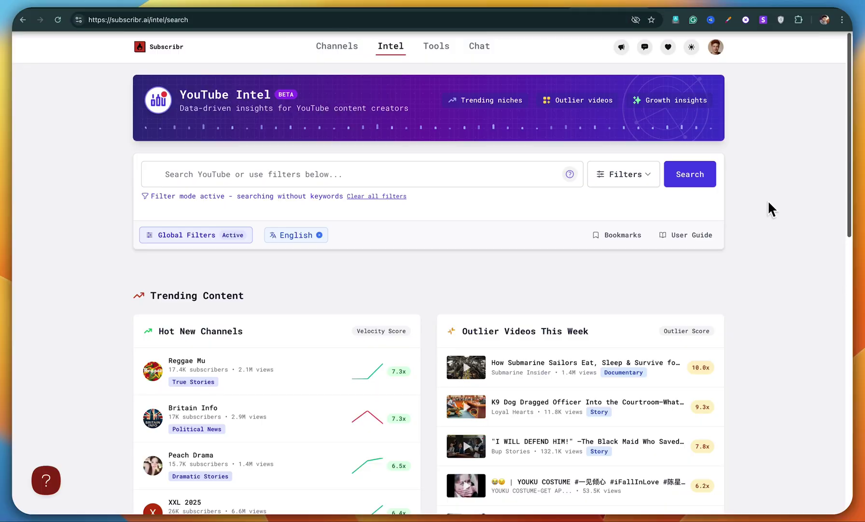
scroll(772, 209, down, 2)
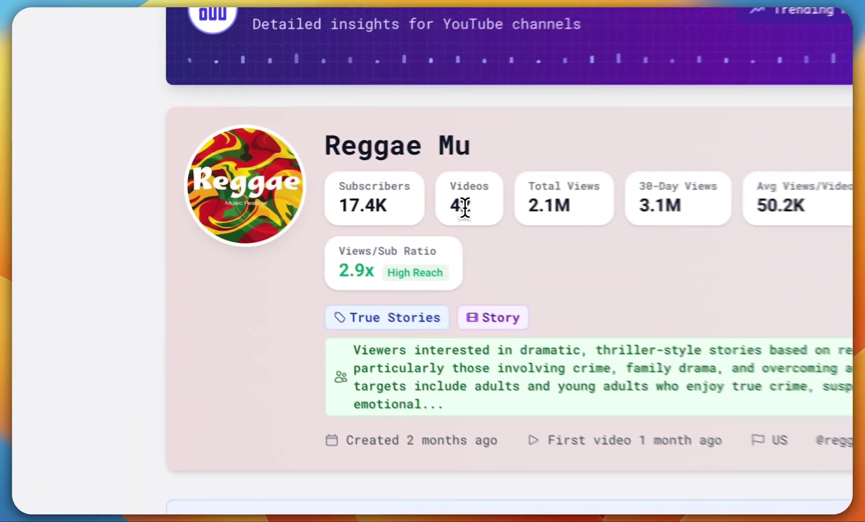
drag(293, 205, 296, 216)
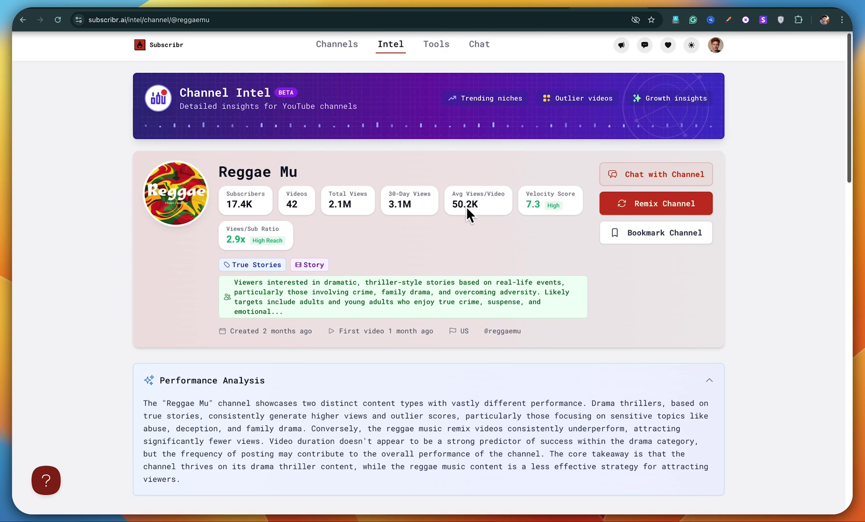
key(alt+Left)
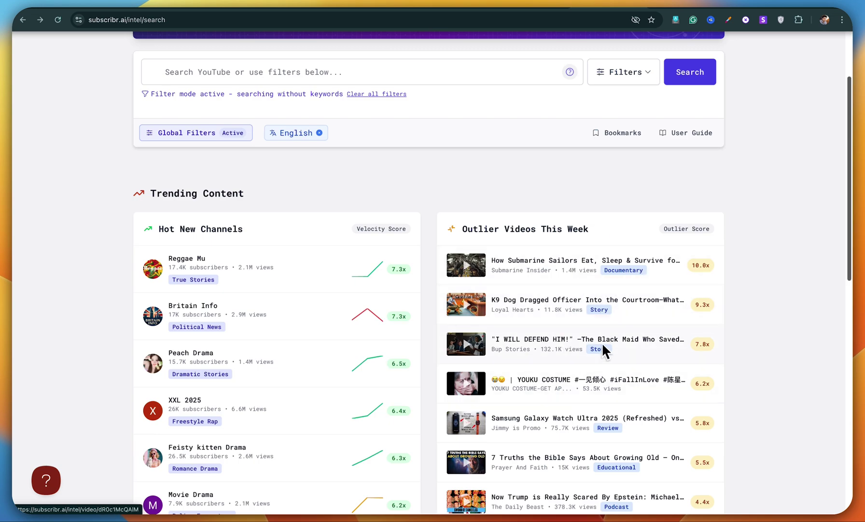
scroll(603, 352, down, 1)
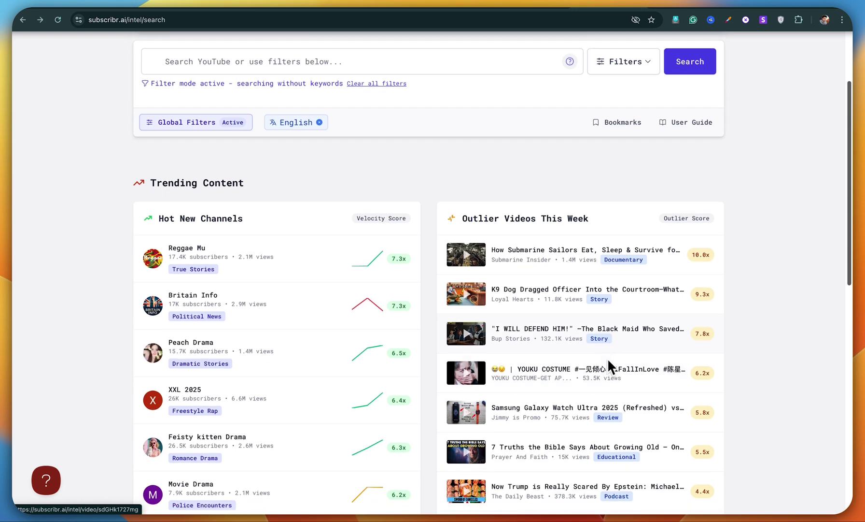
scroll(609, 402, down, 3)
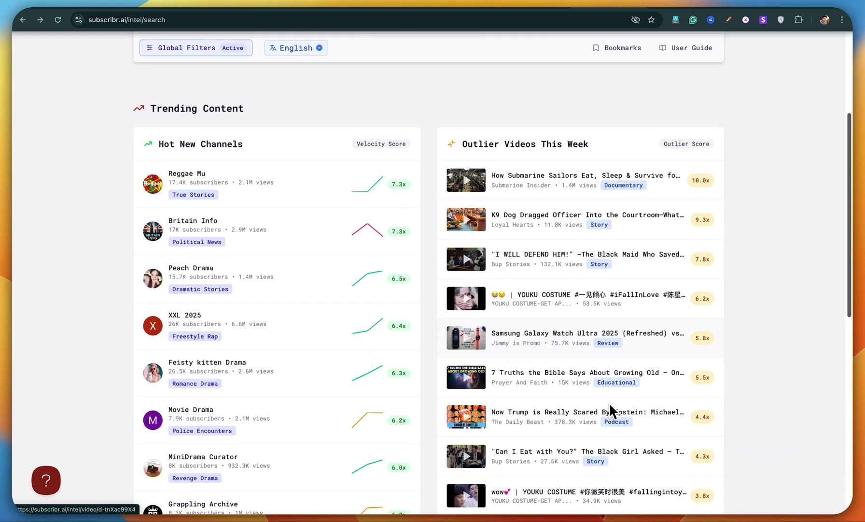
scroll(609, 402, up, 8)
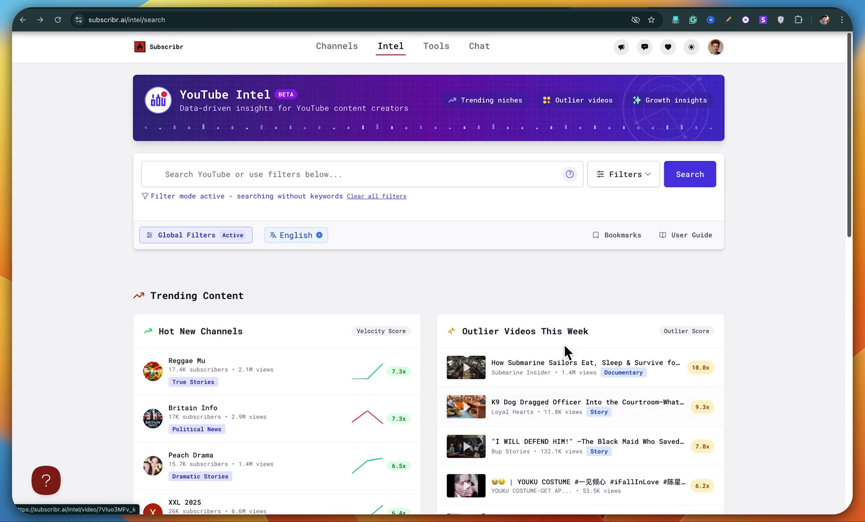
Step: Review the Global Filters, then fill the minimum/maximum views and minimum duration filters
click(237, 238)
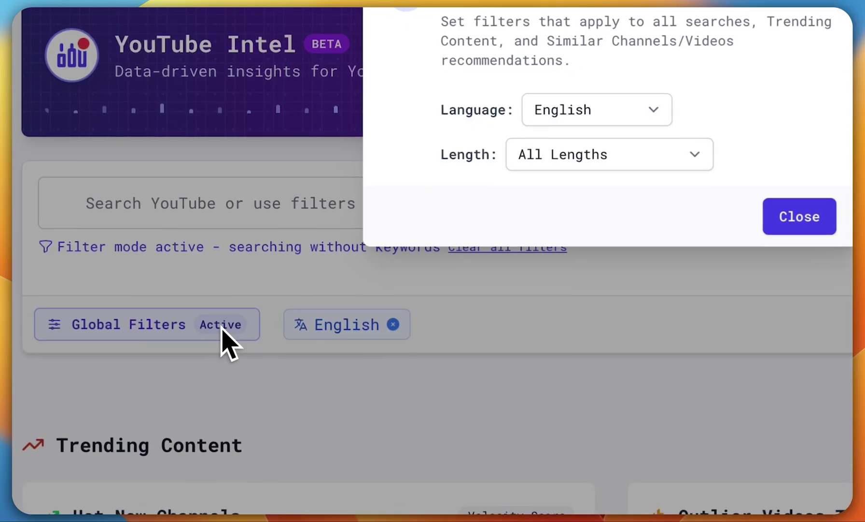
click(777, 215)
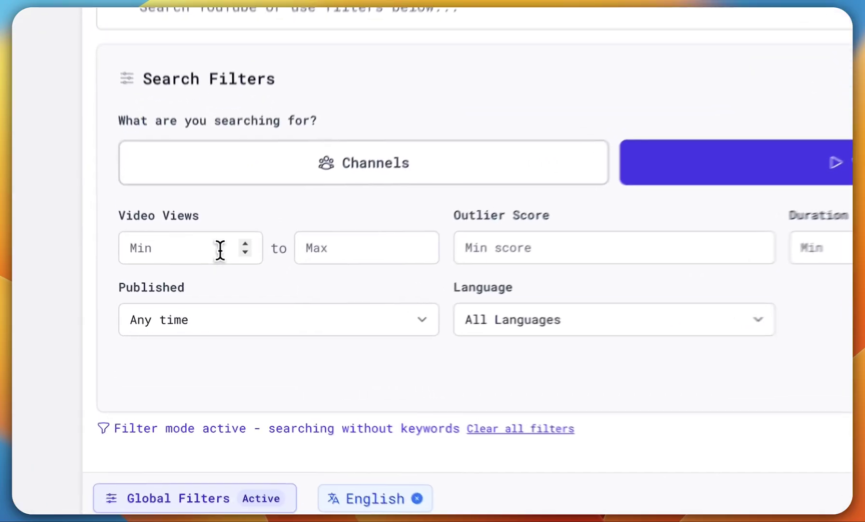
click(210, 308)
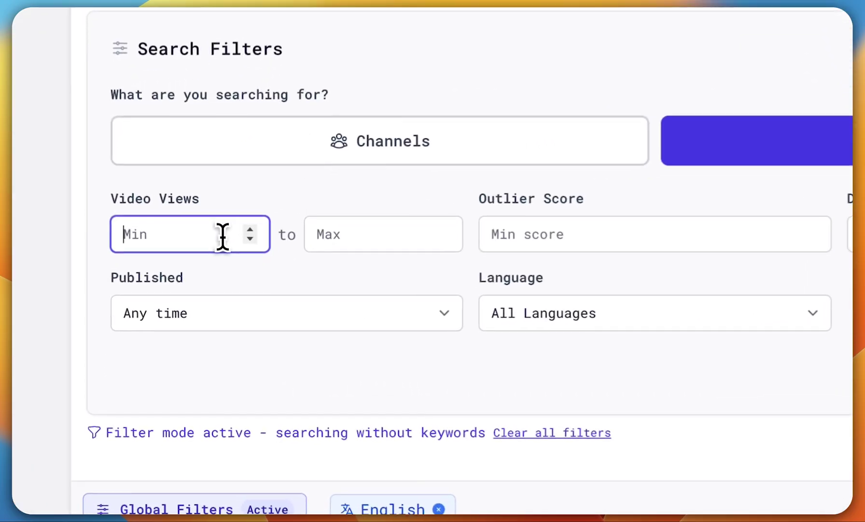
click(279, 309)
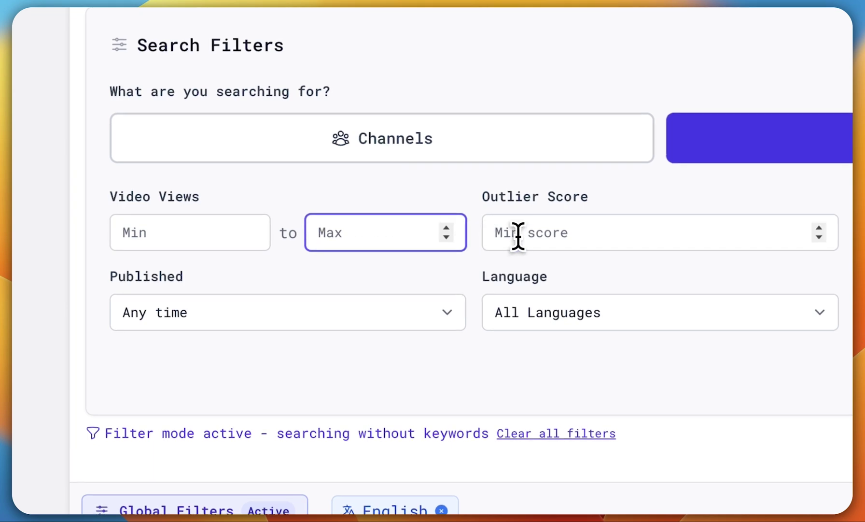
click(672, 231)
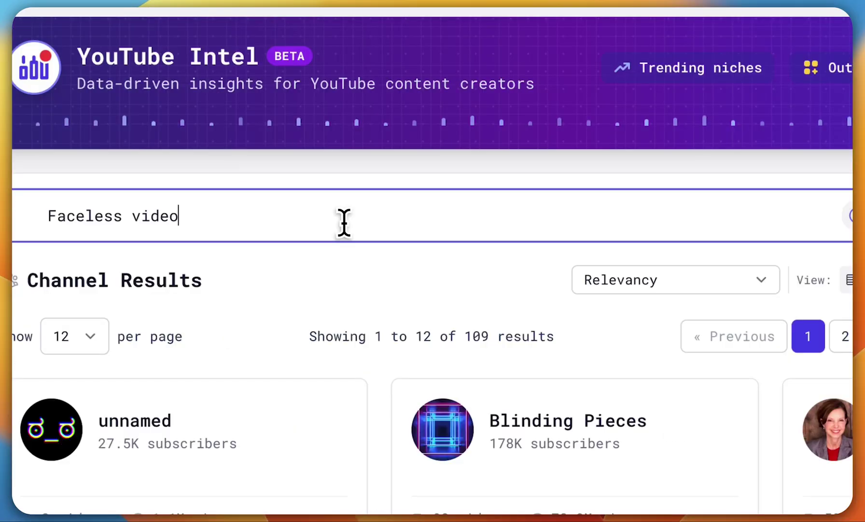
Step: Search 'Faceless video' and sort the 200 results by Highest Views
key(Return)
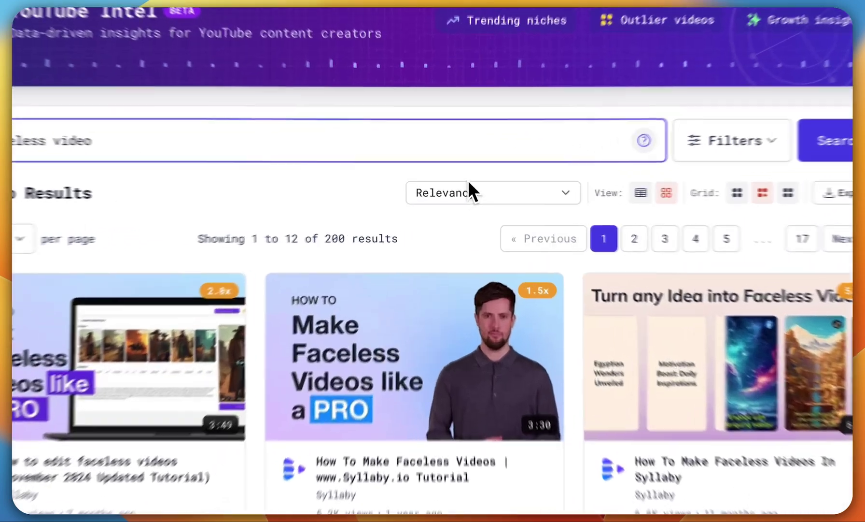
click(462, 204)
click(458, 252)
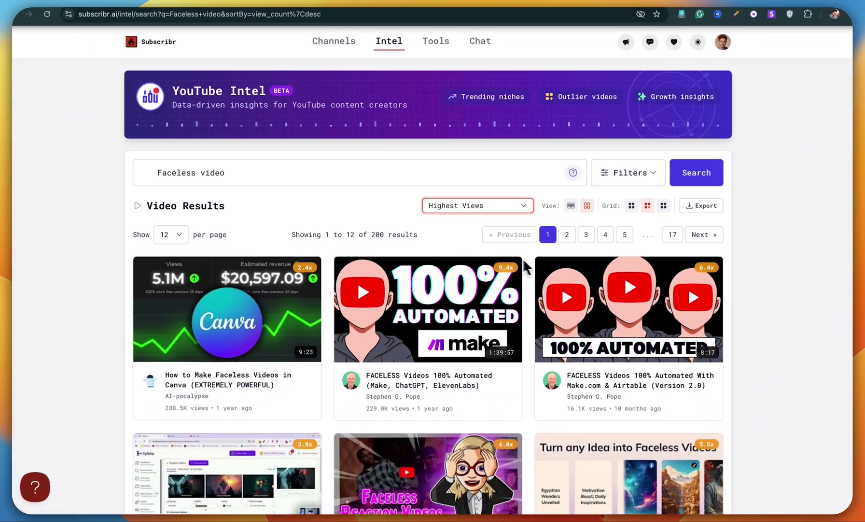
scroll(820, 348, down, 1)
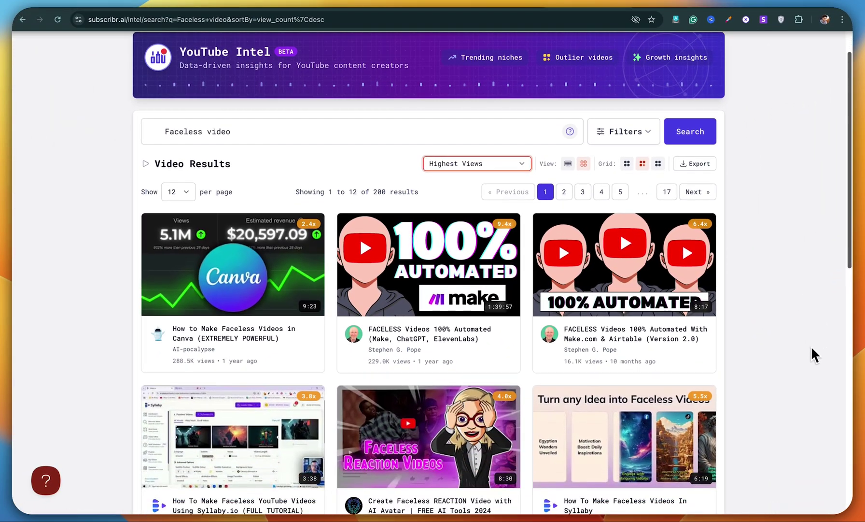
scroll(803, 344, down, 1)
scroll(803, 343, down, 4)
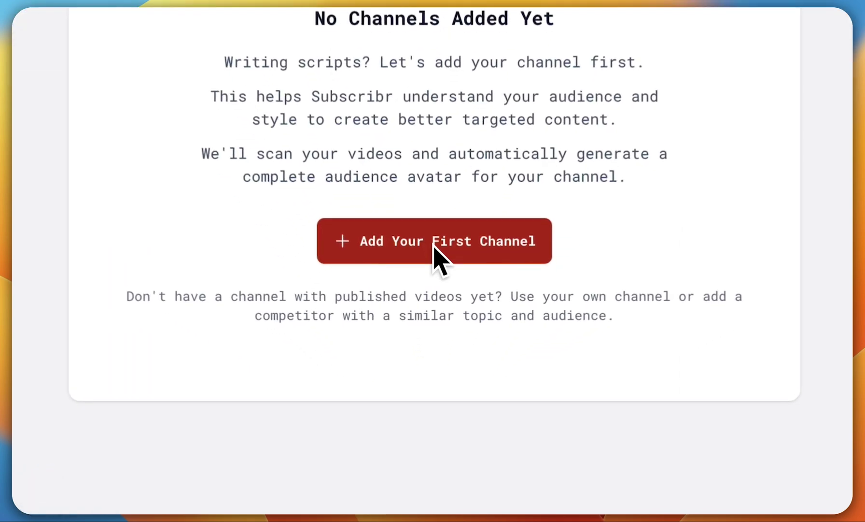
Step: Open the Add Your Channel form from Channels with 'Add Your First Channel'
click(433, 350)
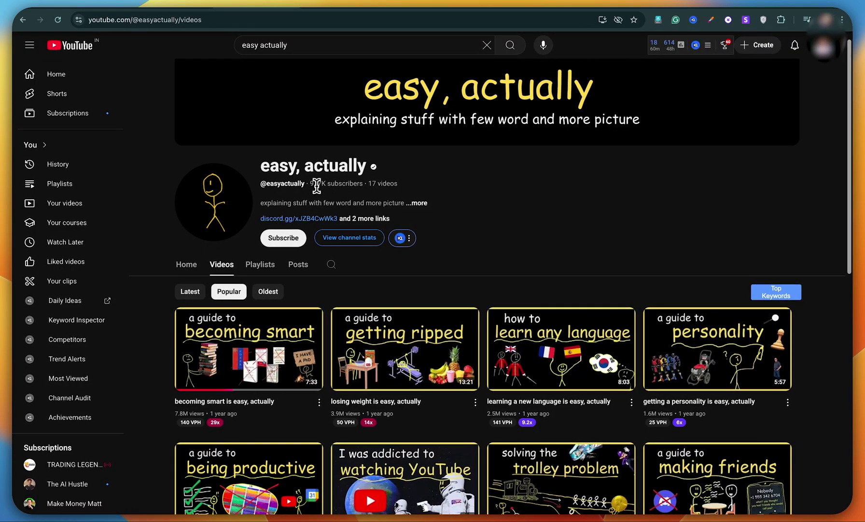
Step: Highlight the easy, actually channel's subscriber count on YouTube
drag(314, 184, 366, 184)
click(354, 183)
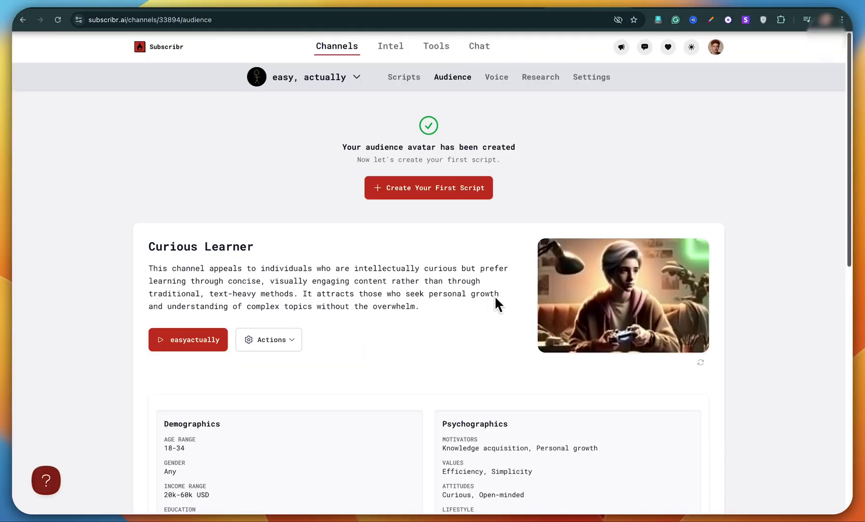
Step: Review the Curious Learner avatar and highlight its 20k-60k USD income range
scroll(498, 294, down, 1)
scroll(410, 219, down, 3)
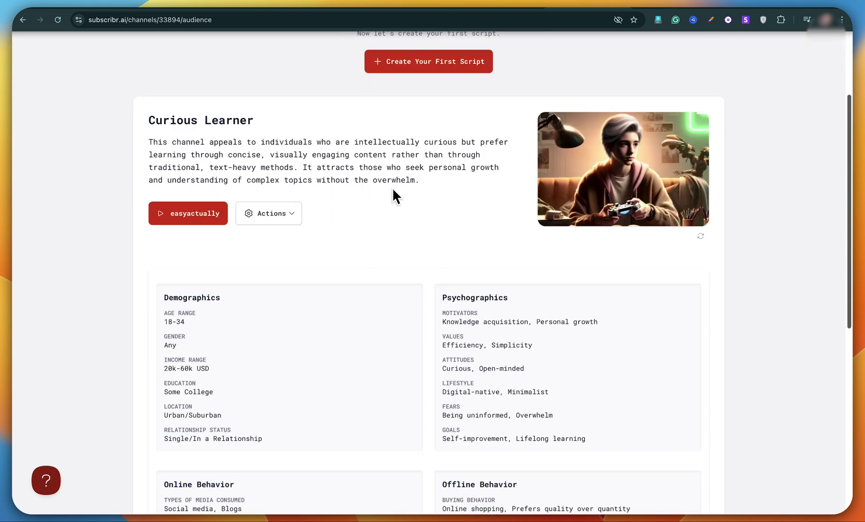
scroll(386, 201, down, 3)
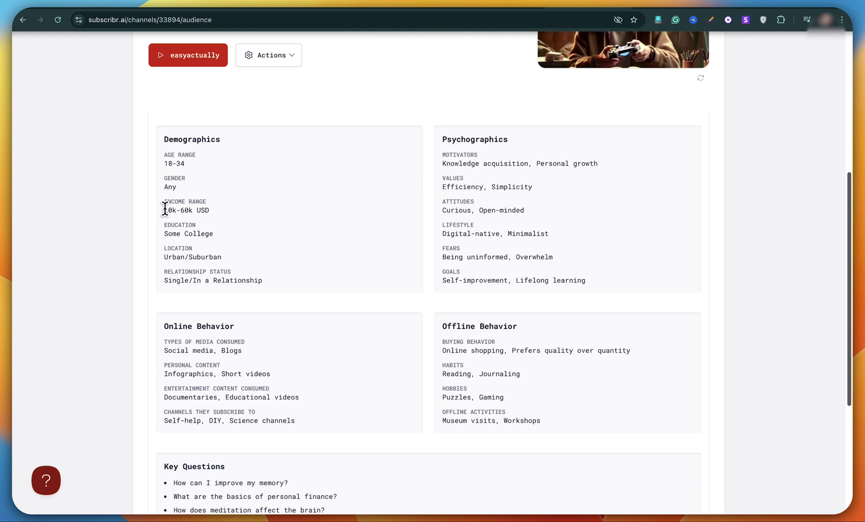
drag(165, 209, 211, 212)
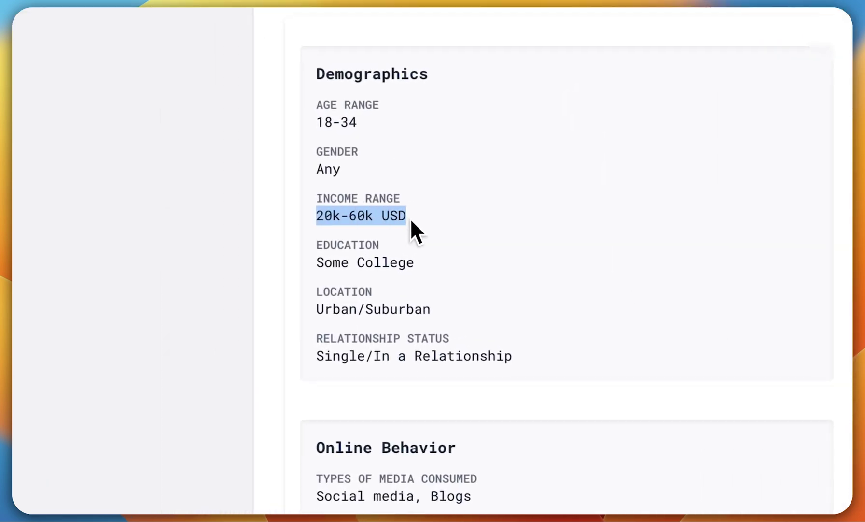
drag(410, 217, 402, 214)
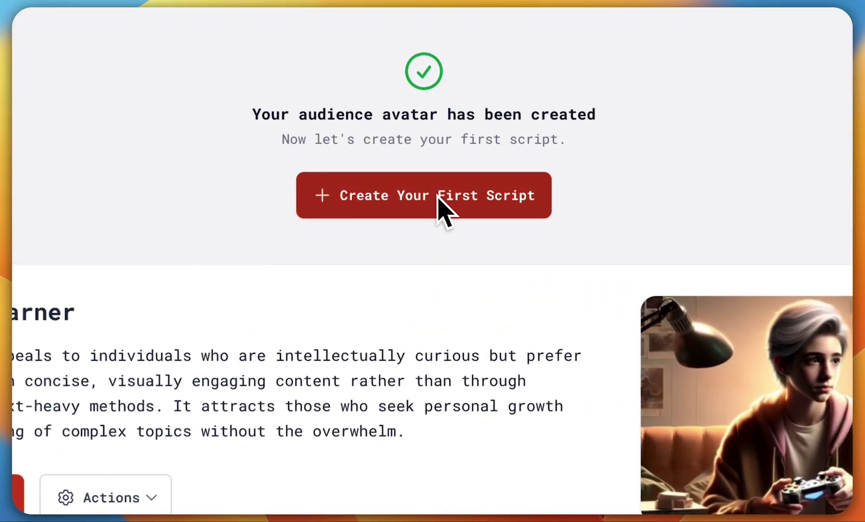
Step: Start the first script and select the 'being productive is easy, actually' video title on YouTube
click(438, 195)
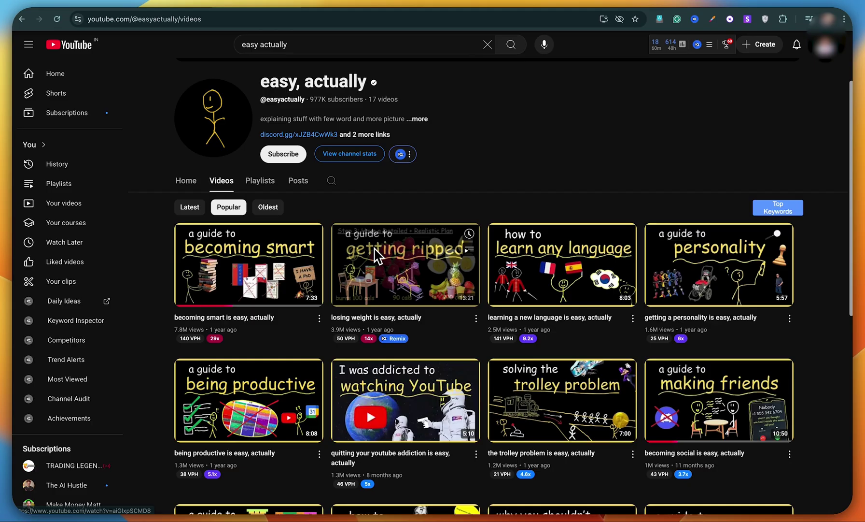
scroll(338, 222, down, 3)
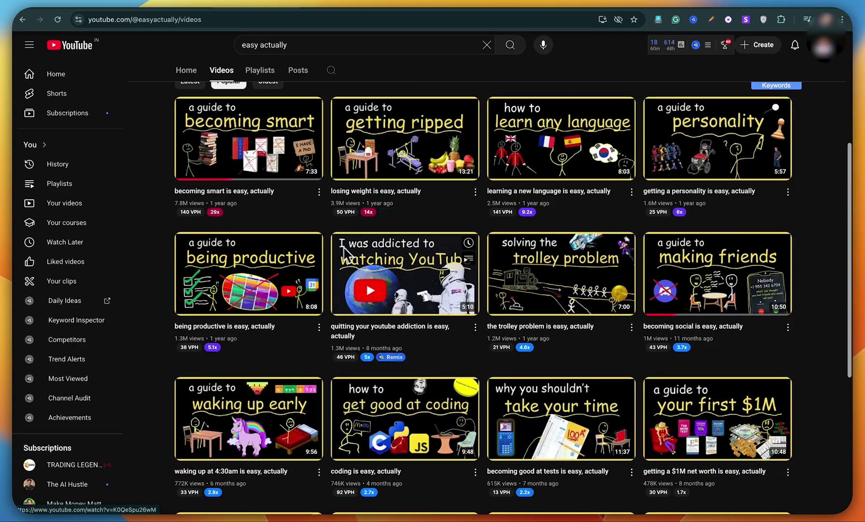
scroll(532, 278, down, 2)
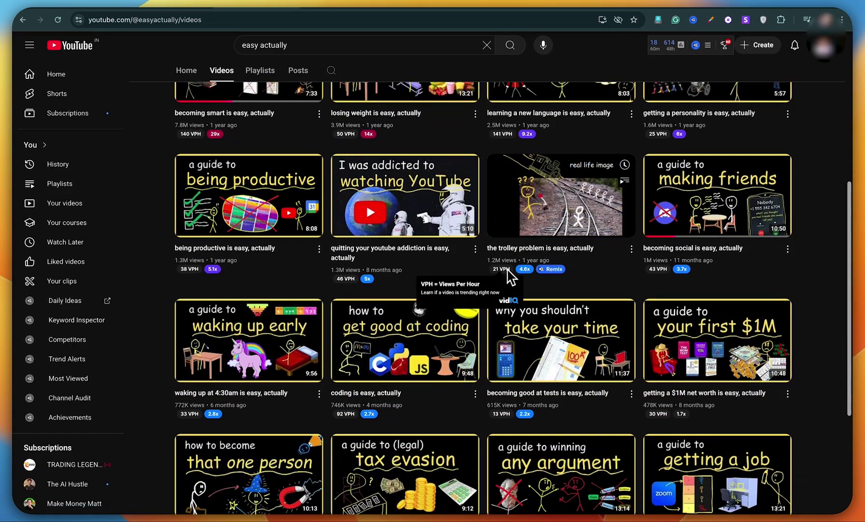
scroll(365, 203, down, 4)
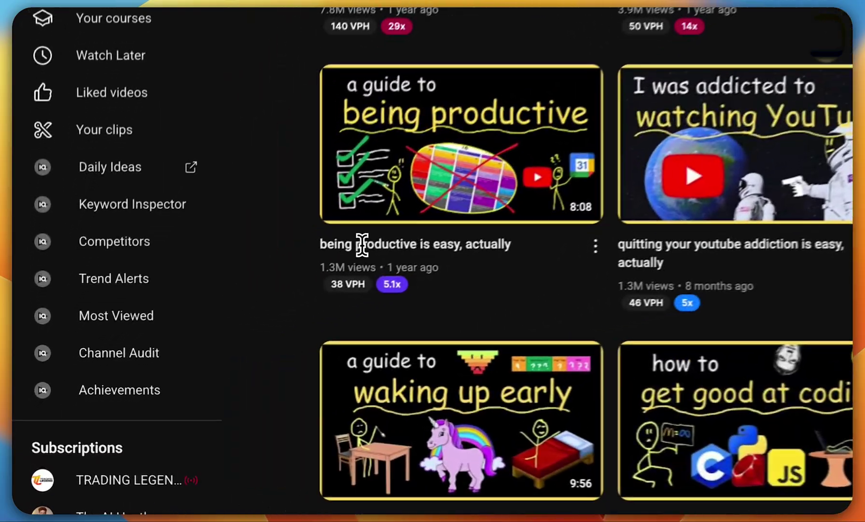
drag(214, 315, 340, 315)
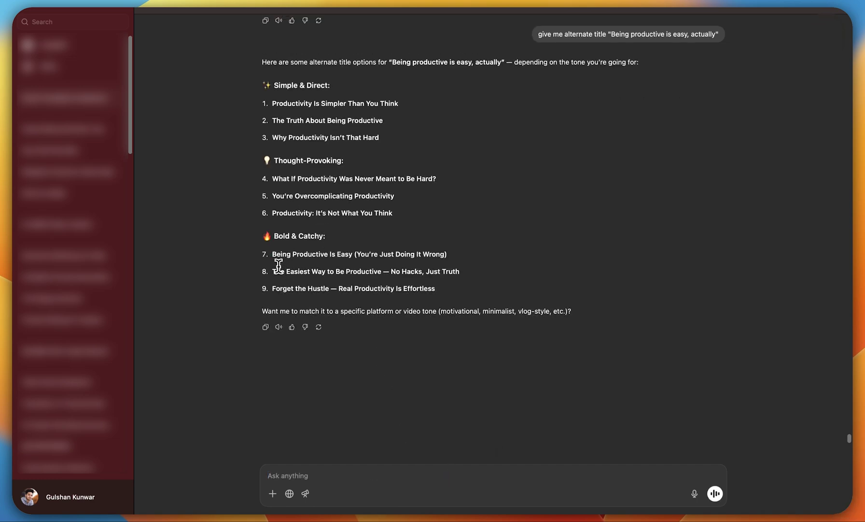
Step: Select suggestion 7, 'Being Productive Is Easy (You're Just Doing It Wrong)', in ChatGPT
drag(273, 254, 447, 253)
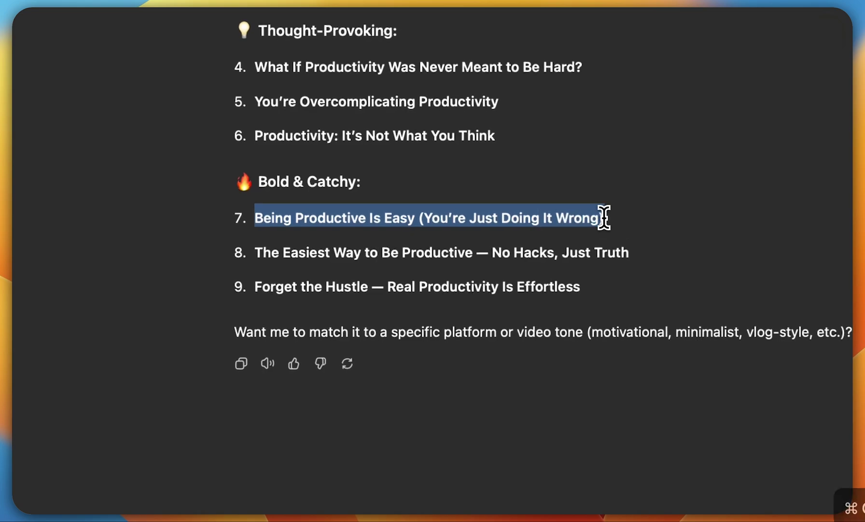
Step: Paste 'Being Productive Is Easy (You're Just Doing It Wrong)' as both video topic and title
key(super+c)
key(super+Tab)
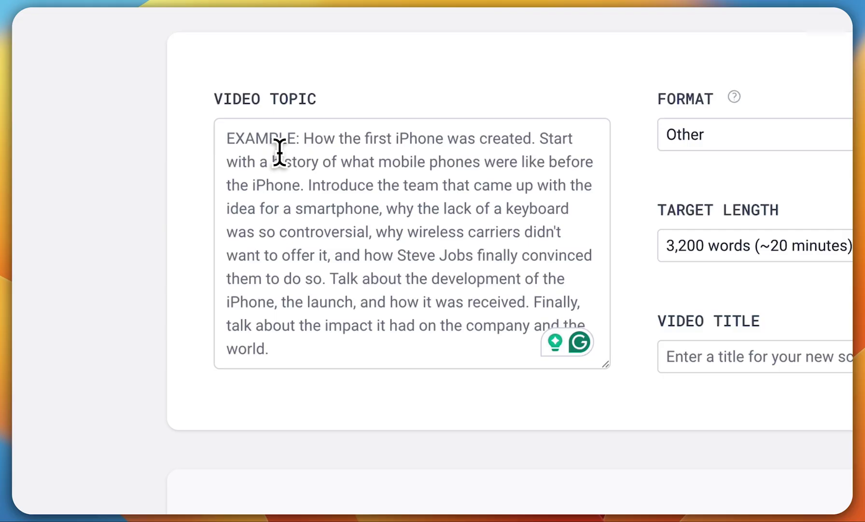
click(280, 152)
key(super+v)
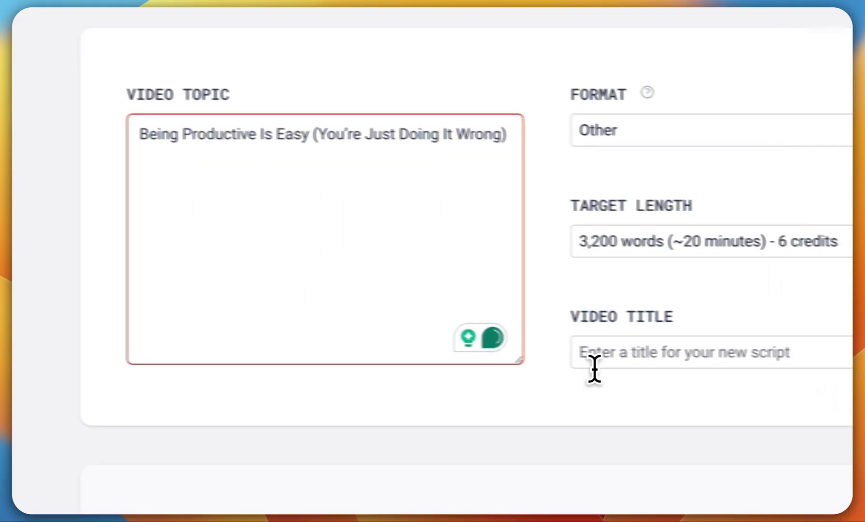
click(698, 357)
key(super+v)
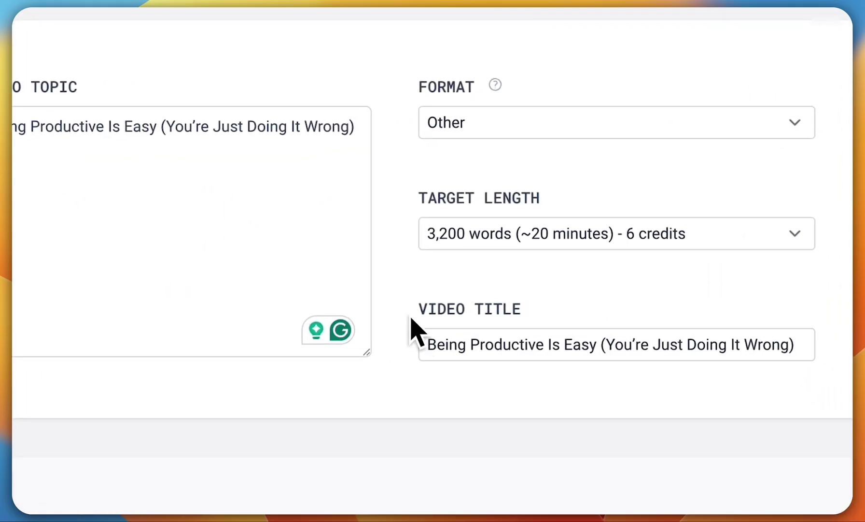
Step: Set format Educational, target length 2,000 words, language English and script number 1
click(458, 140)
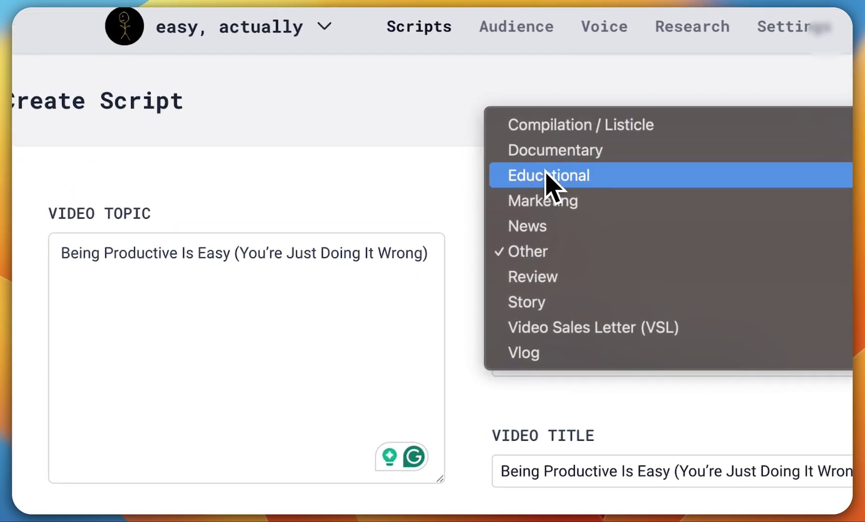
click(554, 175)
click(570, 362)
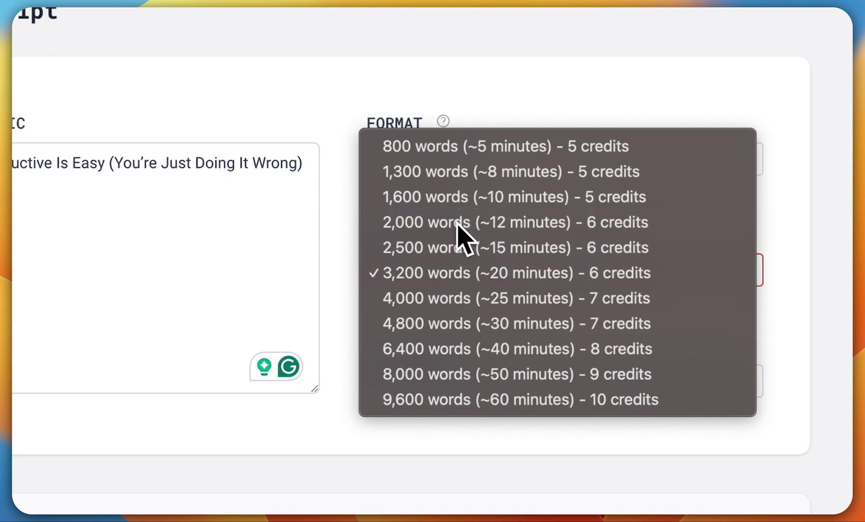
click(459, 223)
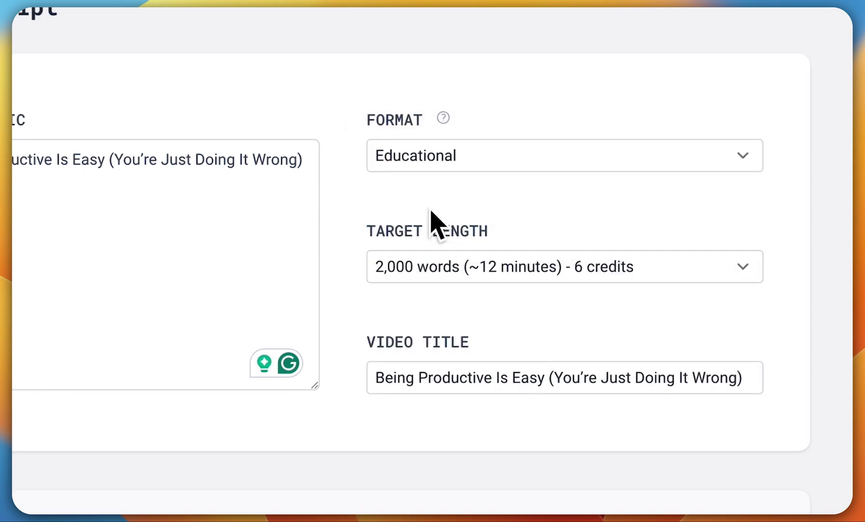
scroll(396, 289, down, 5)
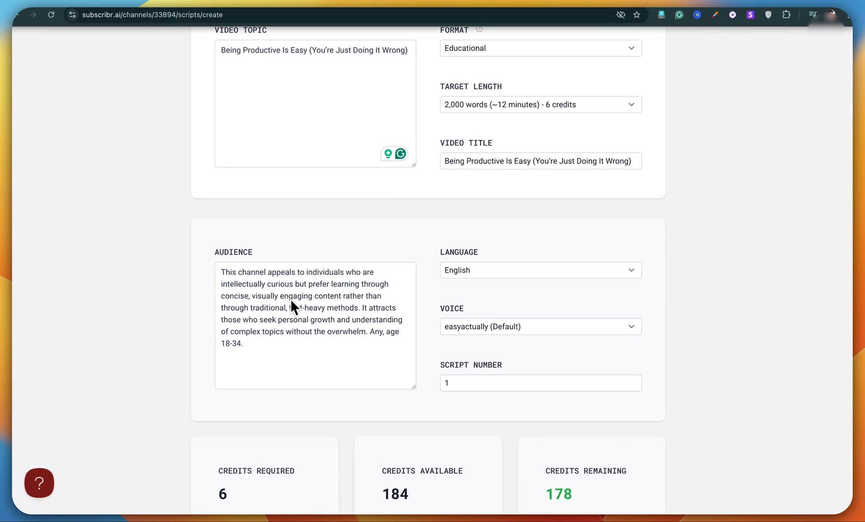
scroll(285, 294, down, 1)
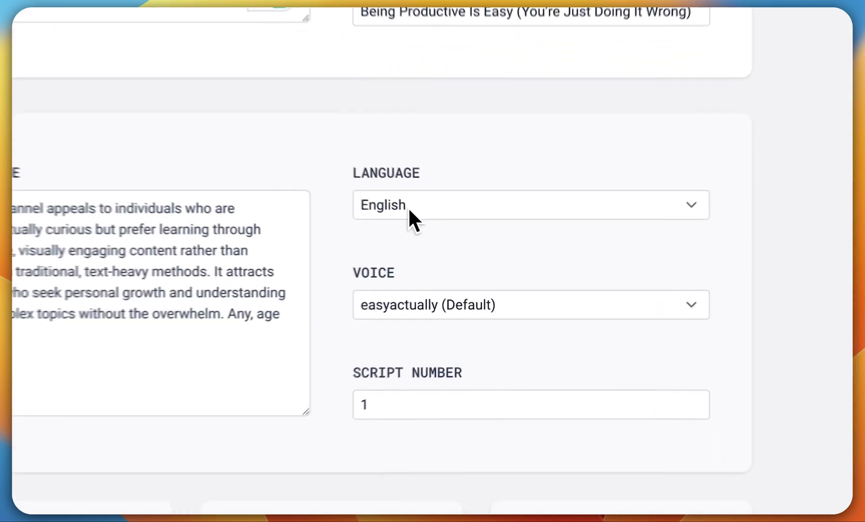
click(471, 251)
scroll(405, 377, down, 5)
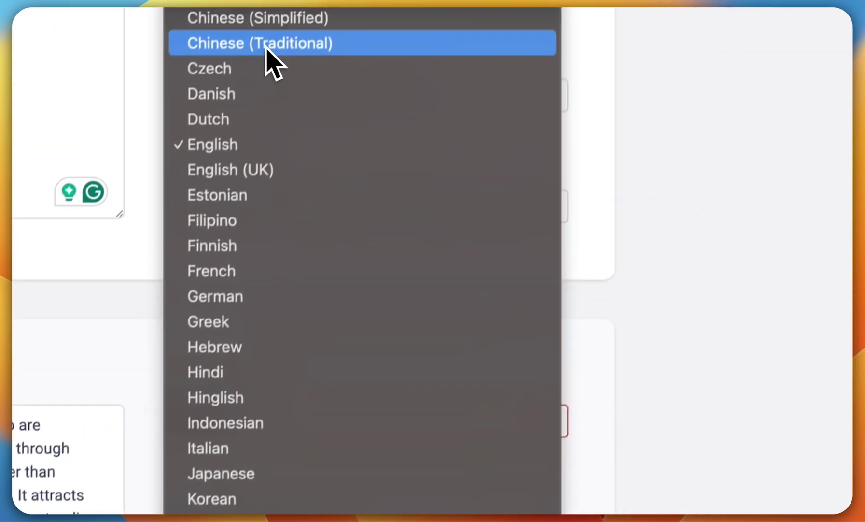
click(645, 240)
click(645, 240)
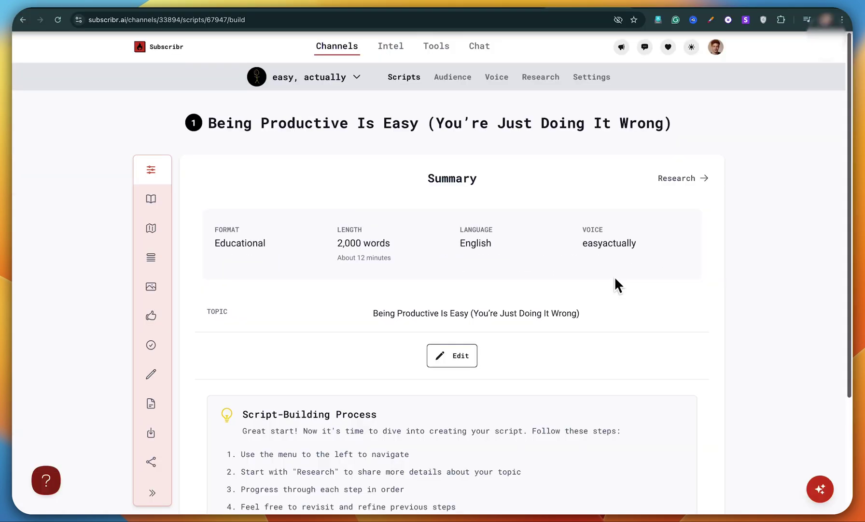
Step: Create the script and start its Research step, dismissing the Add Link dialog
scroll(619, 276, down, 1)
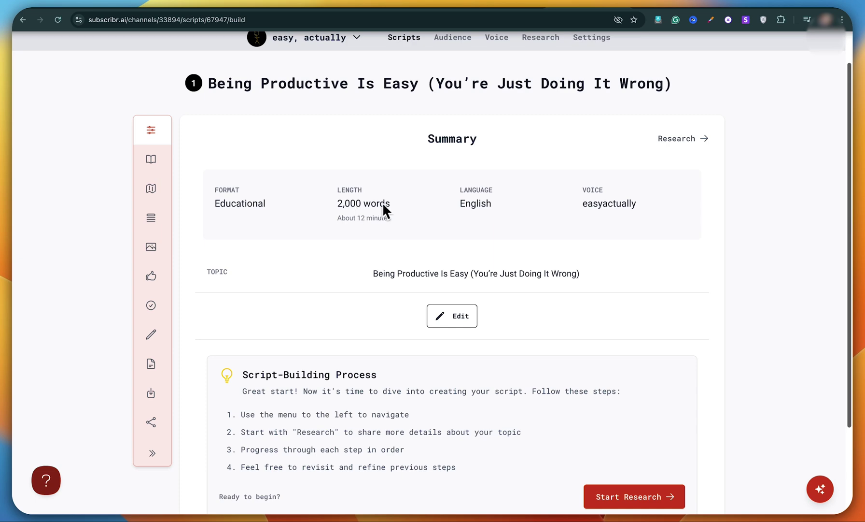
scroll(456, 226, down, 2)
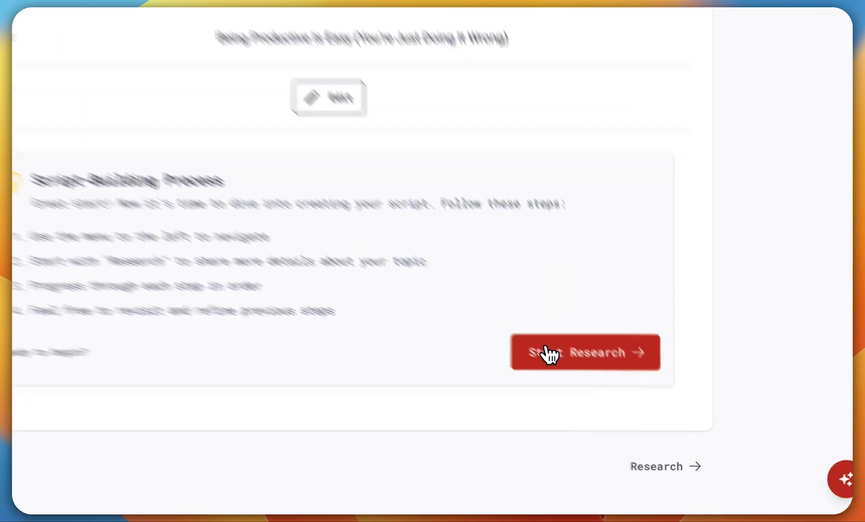
click(478, 283)
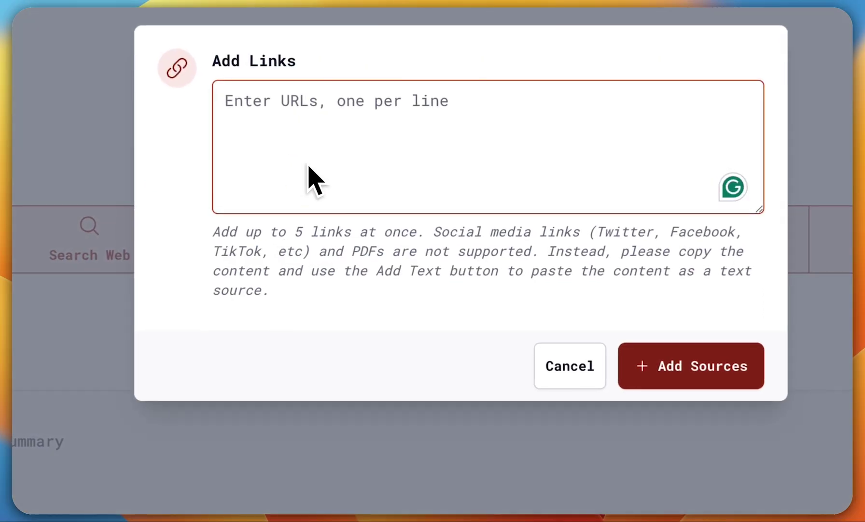
key(Escape)
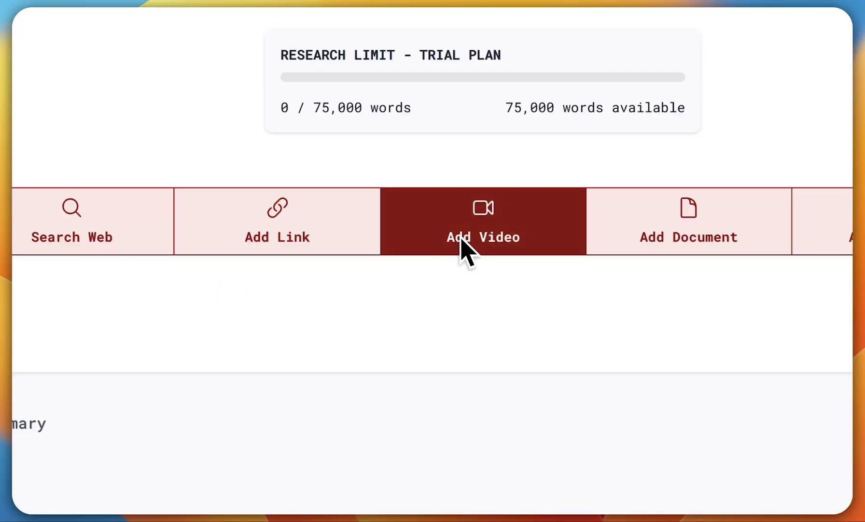
Step: Add the YouTube video's link as a research source, using 1,479 of 75,000 words
click(463, 247)
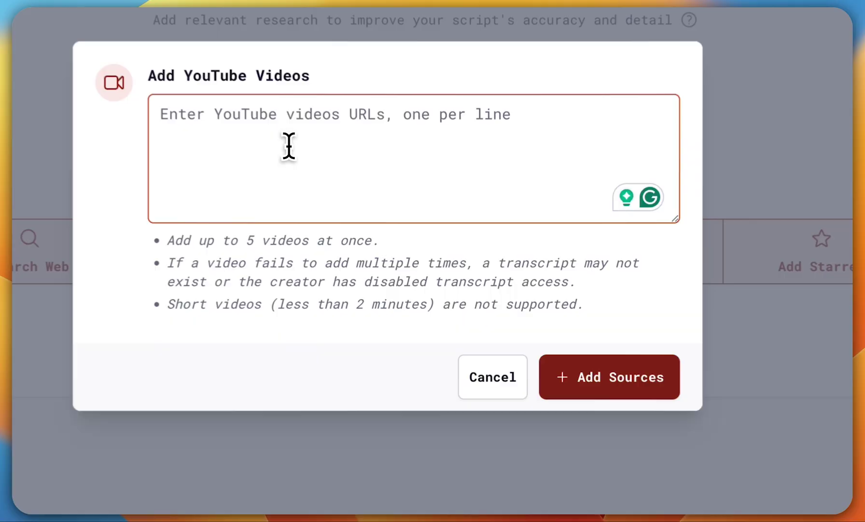
key(super+v)
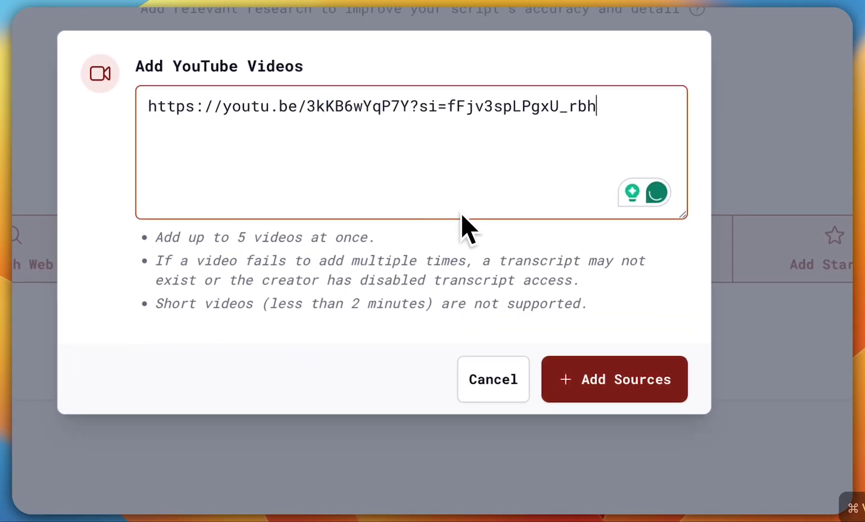
click(581, 357)
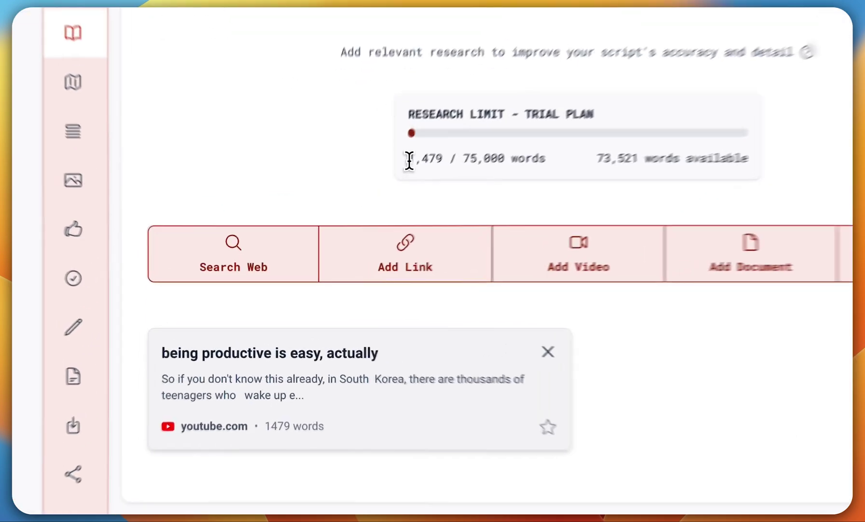
drag(352, 228, 369, 227)
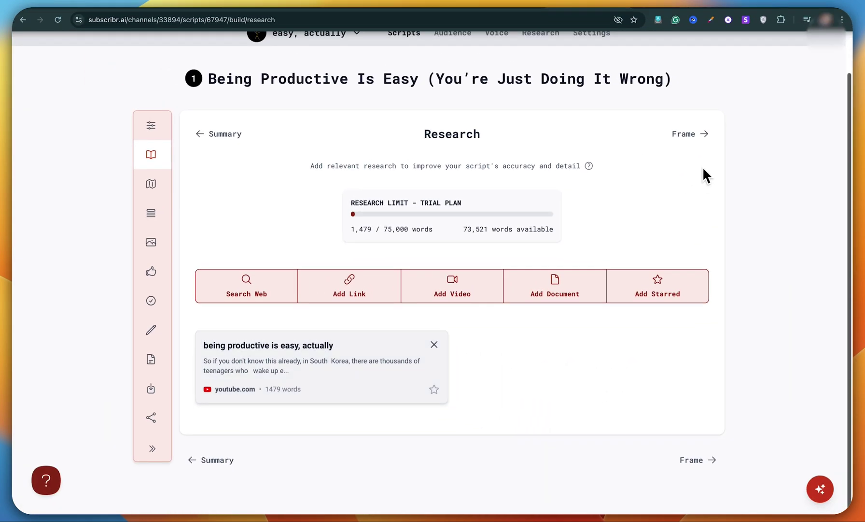
Step: Advance through the Frame and Title steps of the script
click(556, 165)
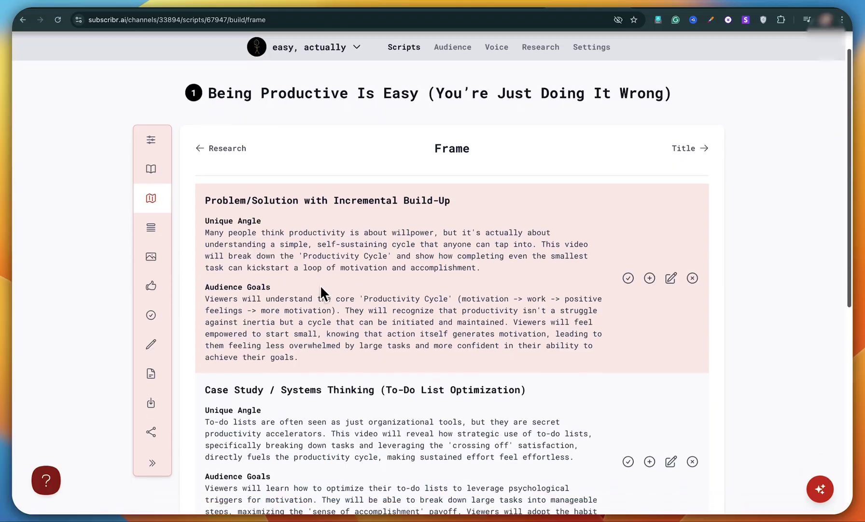
scroll(328, 285, down, 1)
scroll(328, 281, down, 3)
scroll(343, 273, down, 4)
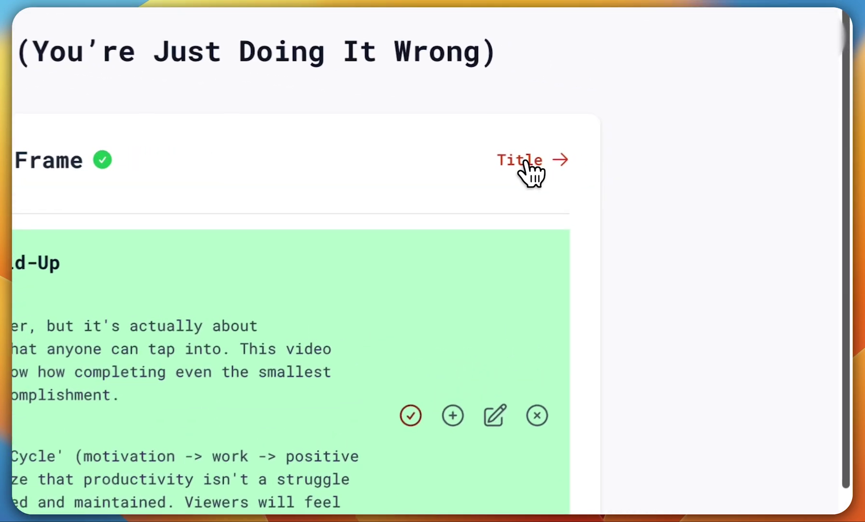
click(683, 143)
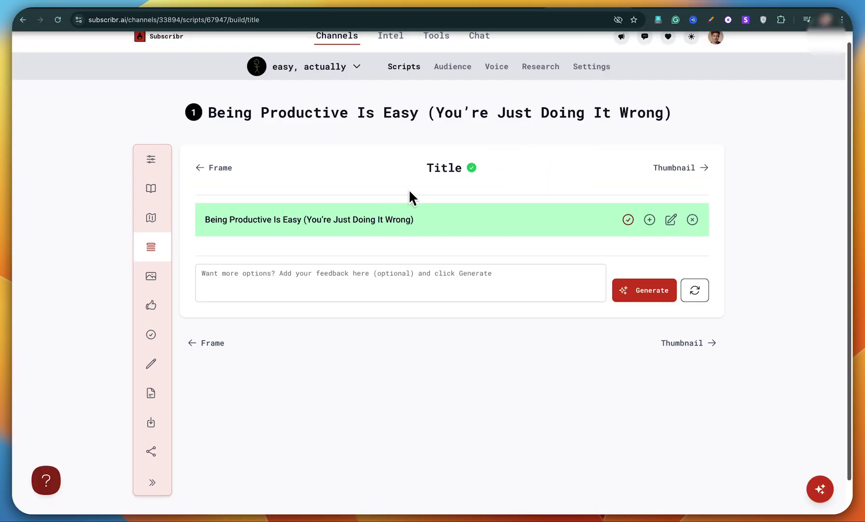
scroll(626, 191, down, 1)
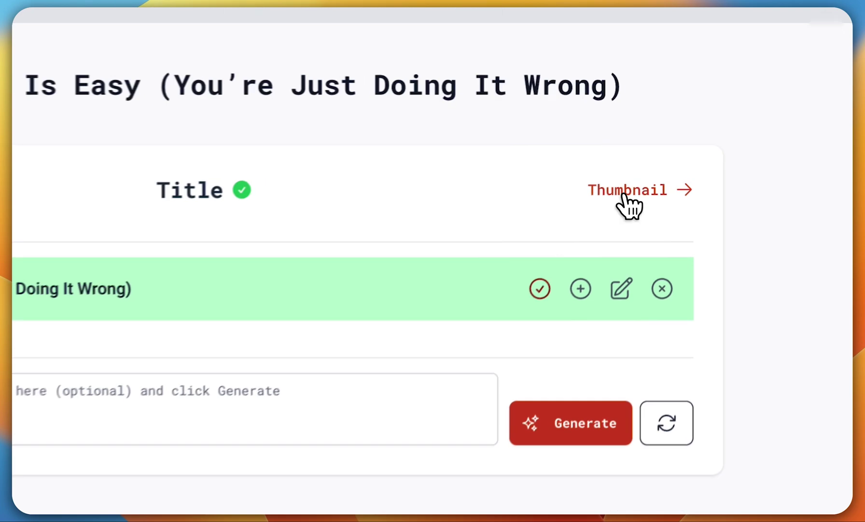
Step: Pick the split-screen chaotic to-do list thumbnail idea and continue to Hook
click(676, 165)
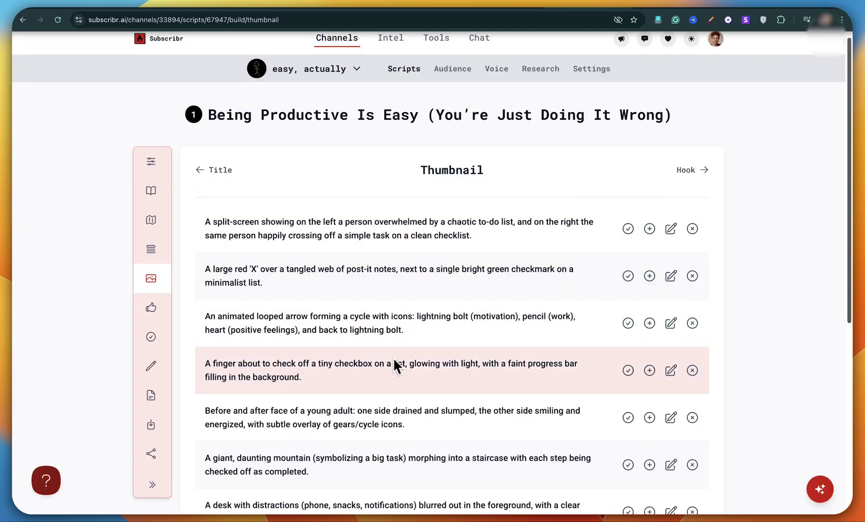
scroll(365, 316, down, 2)
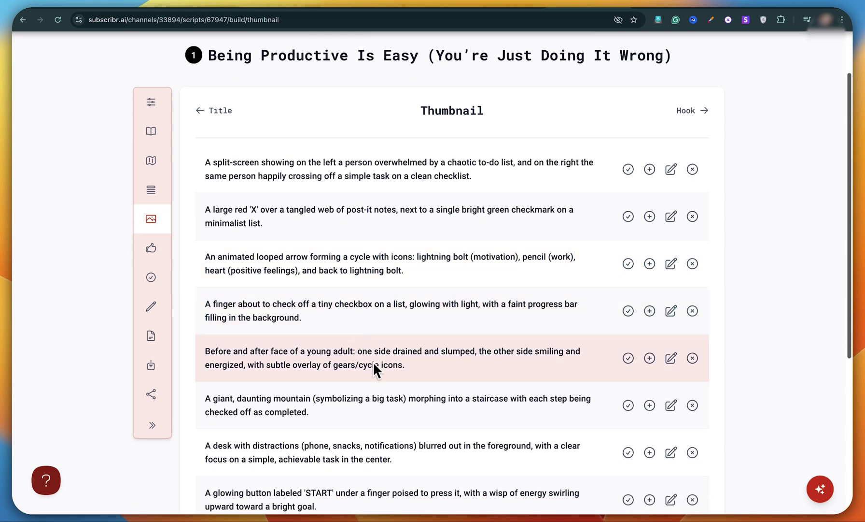
scroll(400, 367, up, 2)
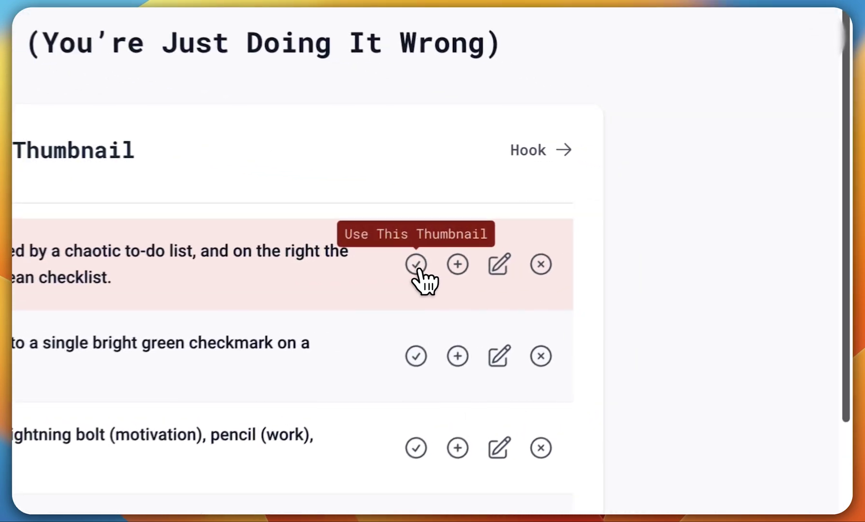
click(417, 265)
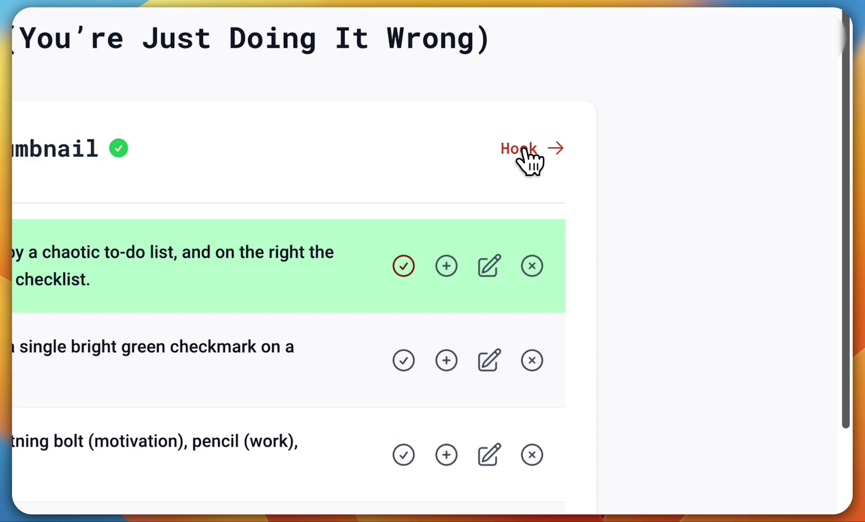
click(524, 149)
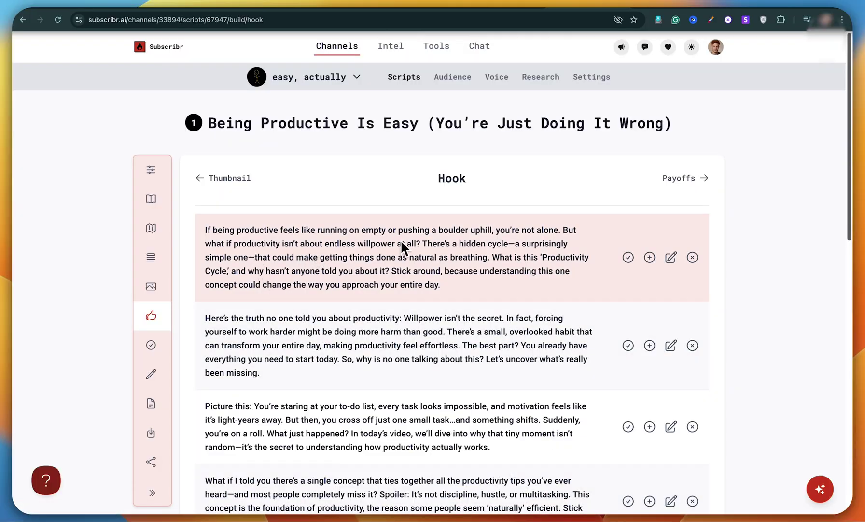
Step: Choose the 'Did you know…' 1-minute rule hook and advance to the Payoffs step
scroll(402, 241, down, 2)
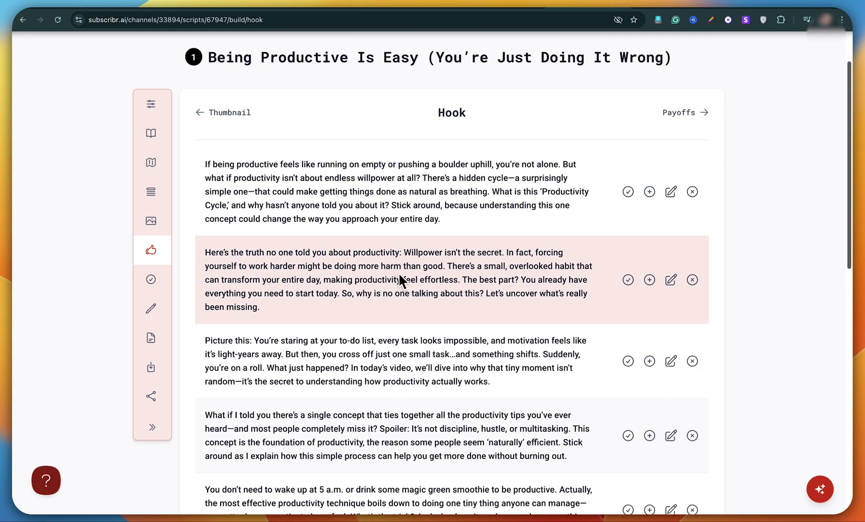
scroll(411, 280, down, 10)
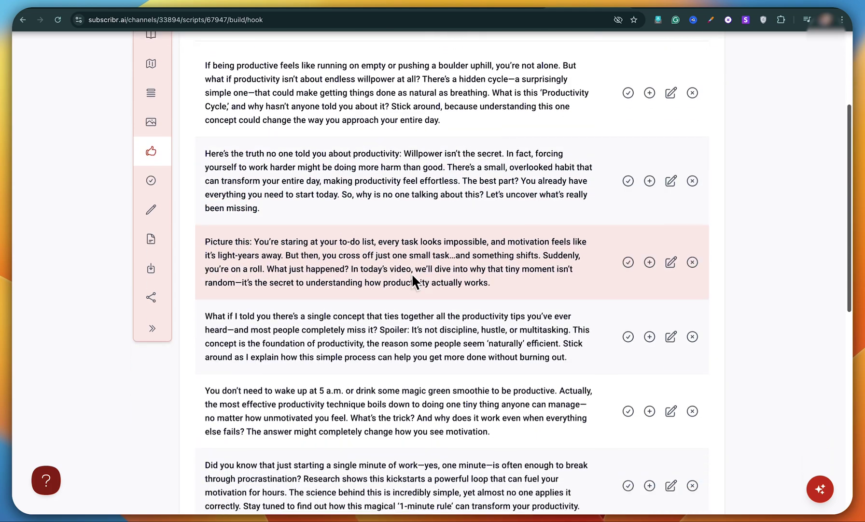
scroll(403, 374, up, 2)
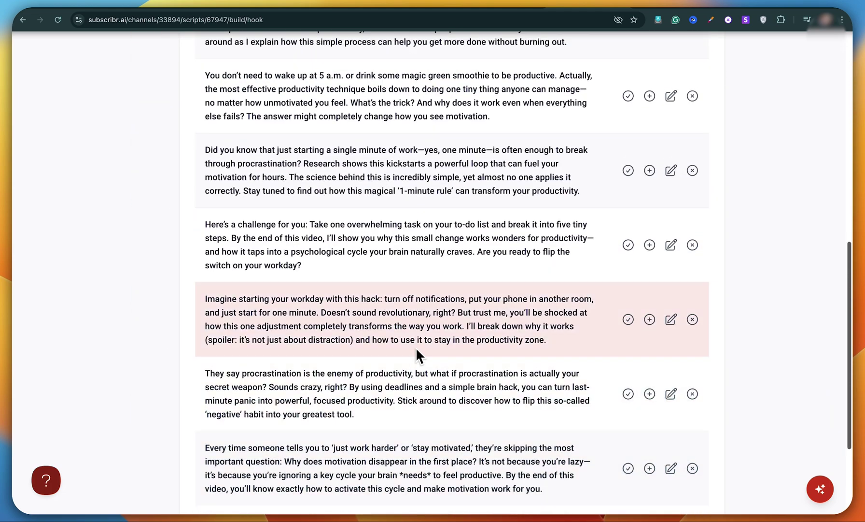
scroll(419, 351, up, 3)
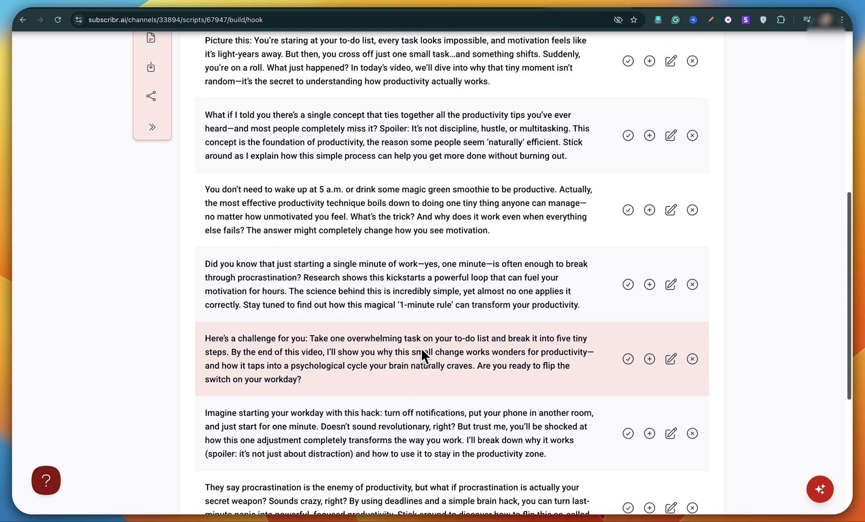
scroll(642, 342, up, 2)
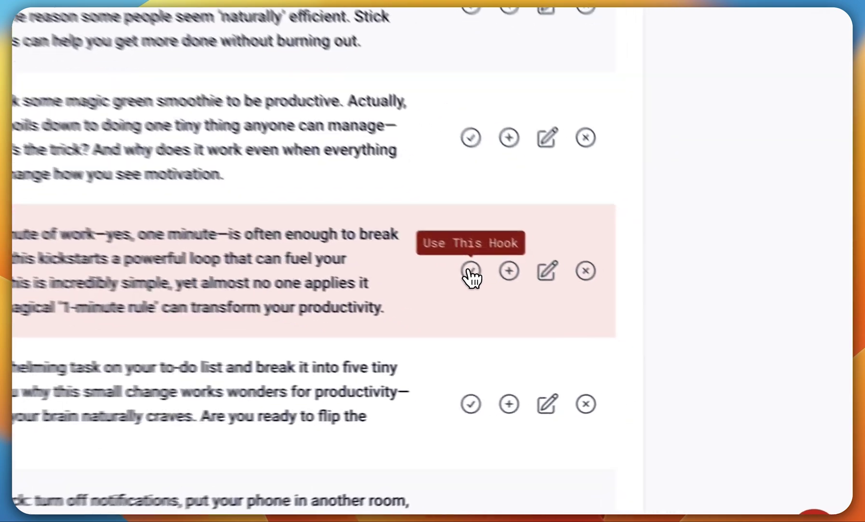
click(471, 271)
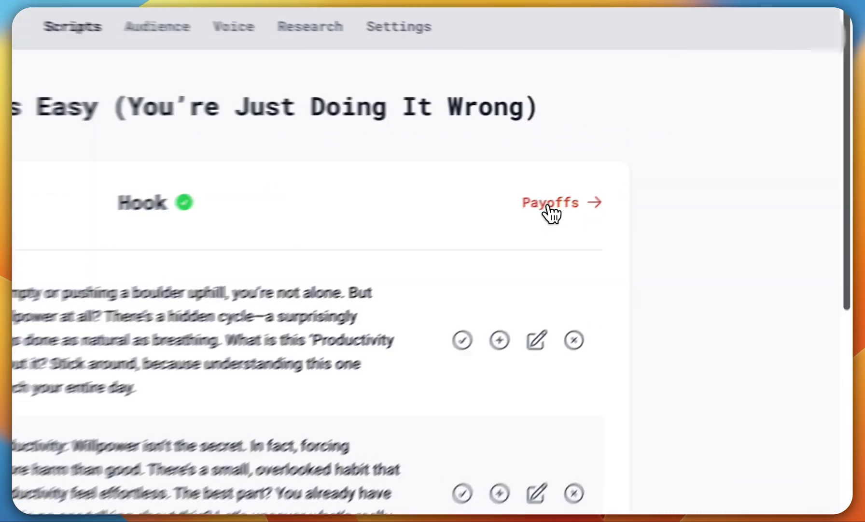
click(548, 205)
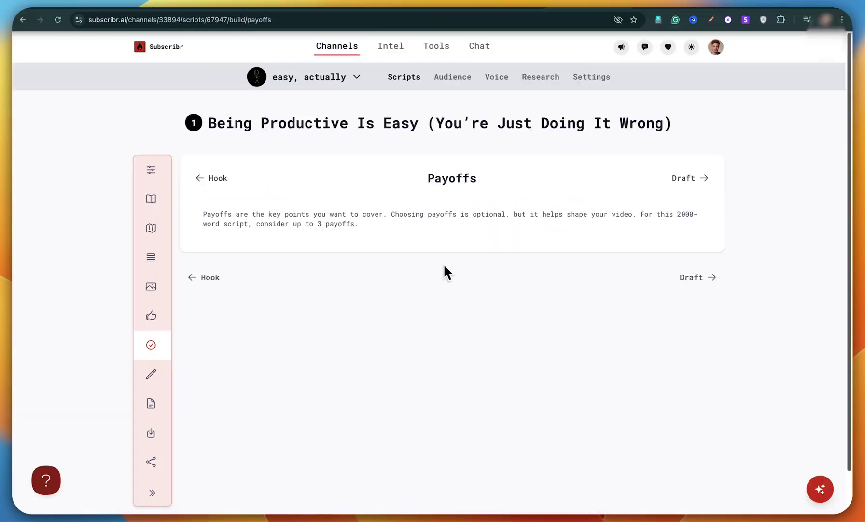
Step: Skip payoffs and generate both the outline and the full draft
click(685, 178)
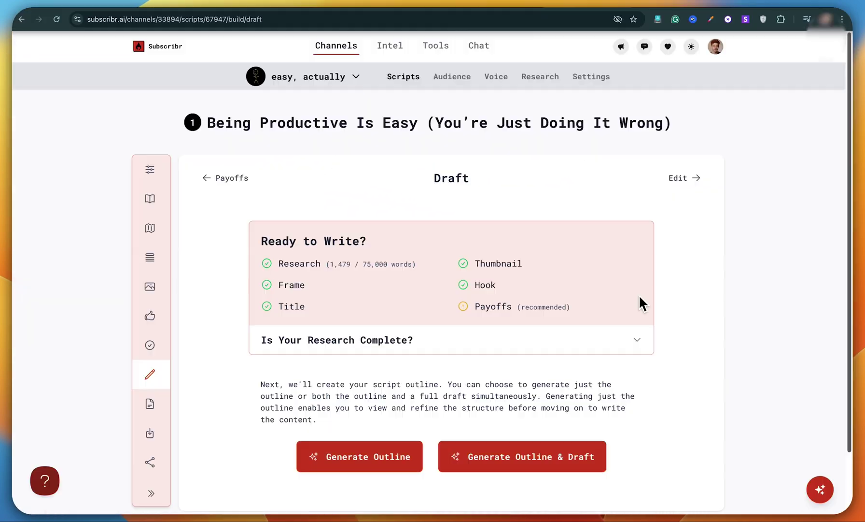
scroll(662, 325, down, 2)
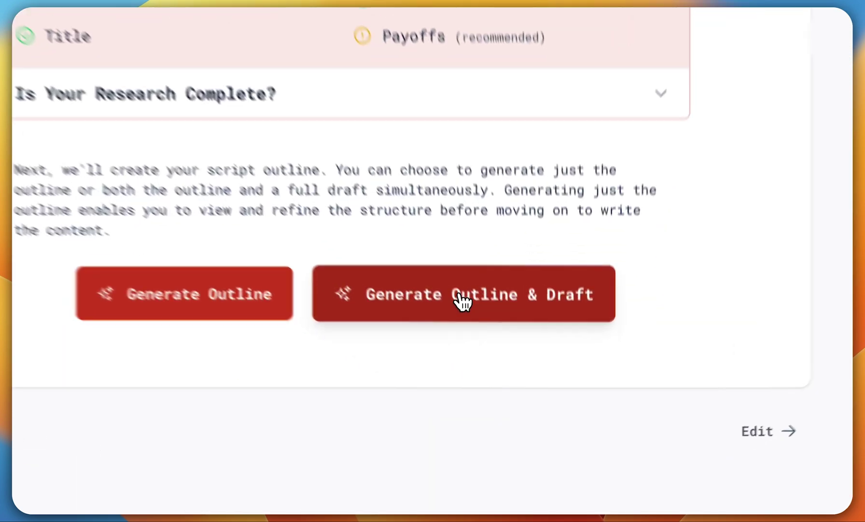
click(434, 263)
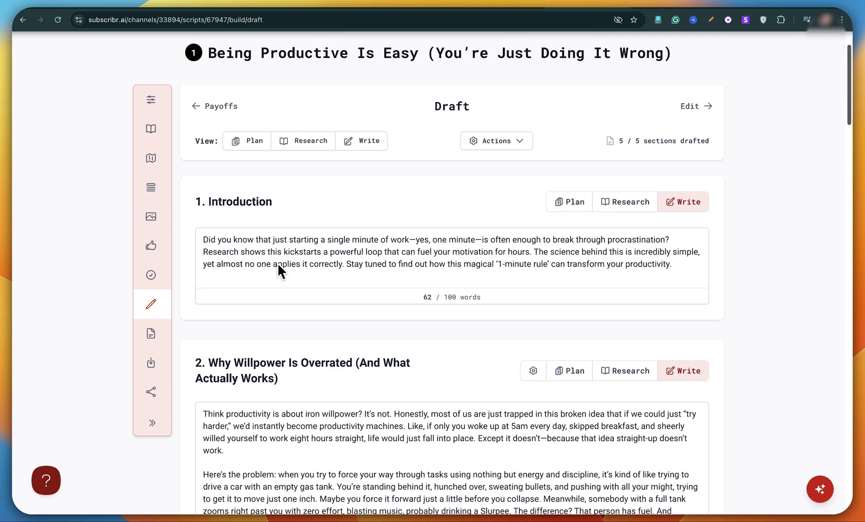
Step: Review all 5 drafted sections, starting from the 62-word introduction
scroll(277, 262, down, 3)
scroll(406, 294, down, 3)
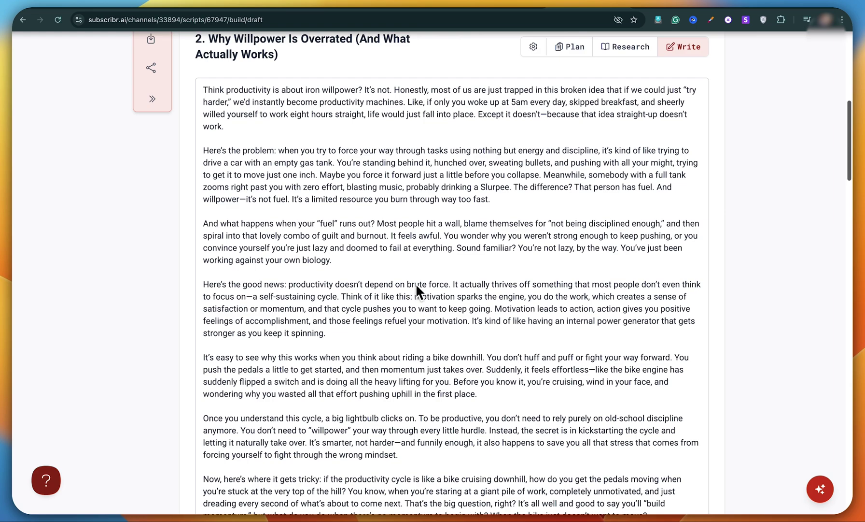
scroll(415, 284, down, 3)
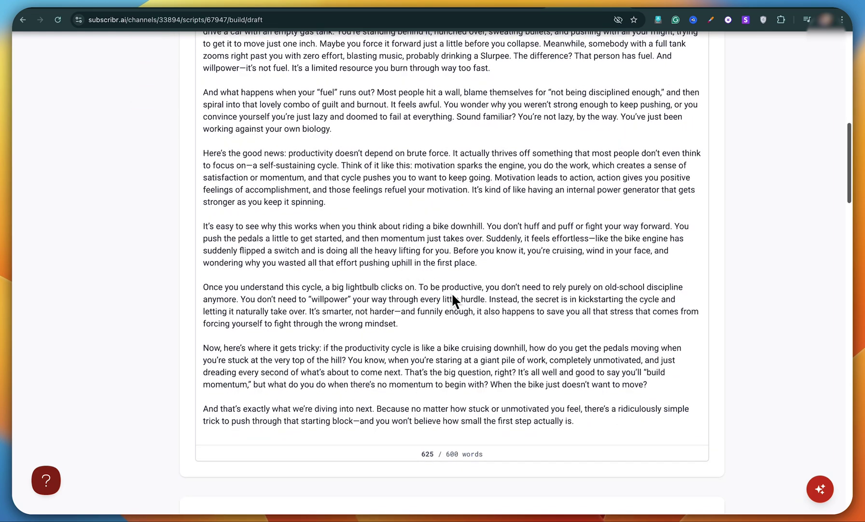
scroll(451, 292, down, 5)
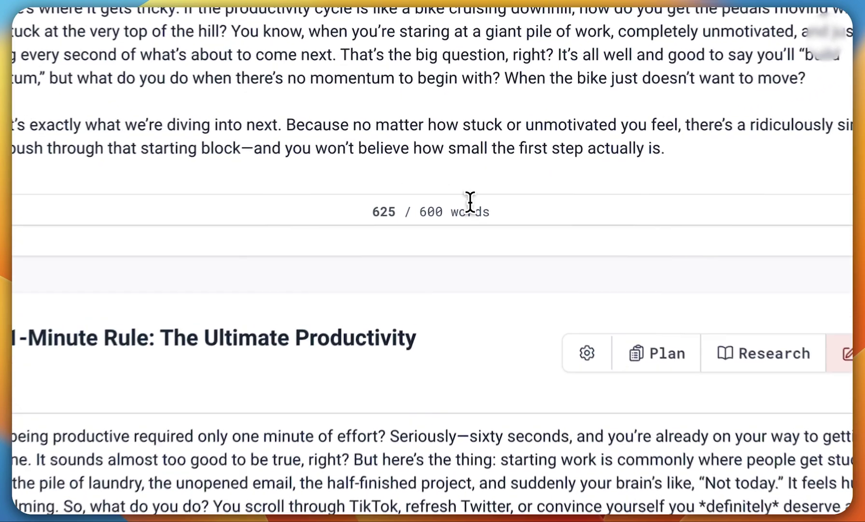
scroll(402, 283, down, 11)
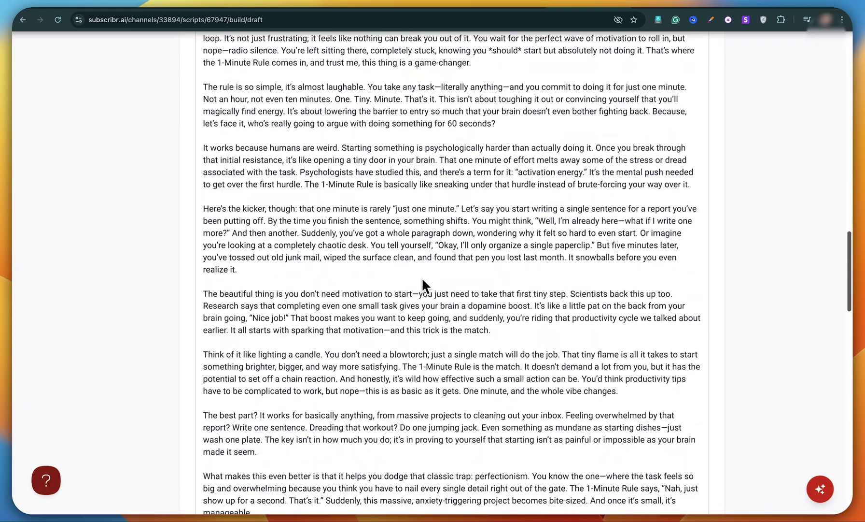
scroll(432, 273, down, 14)
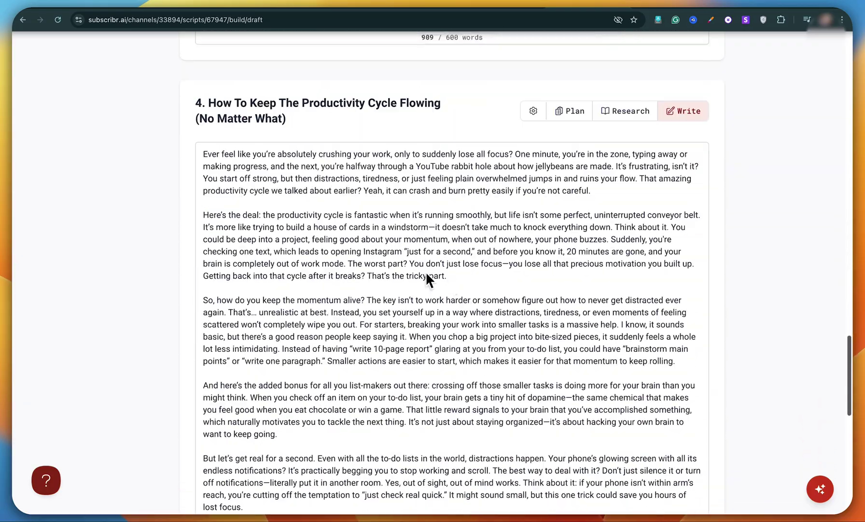
scroll(468, 319, down, 3)
scroll(484, 367, up, 20)
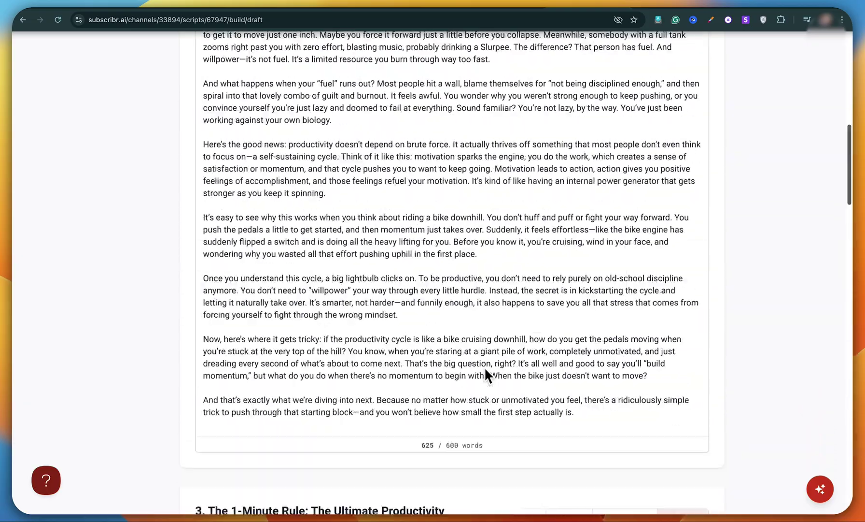
Step: On the Edit step, highlight the 'Your draft is done!' and review-and-edit messages, then scroll on
click(696, 176)
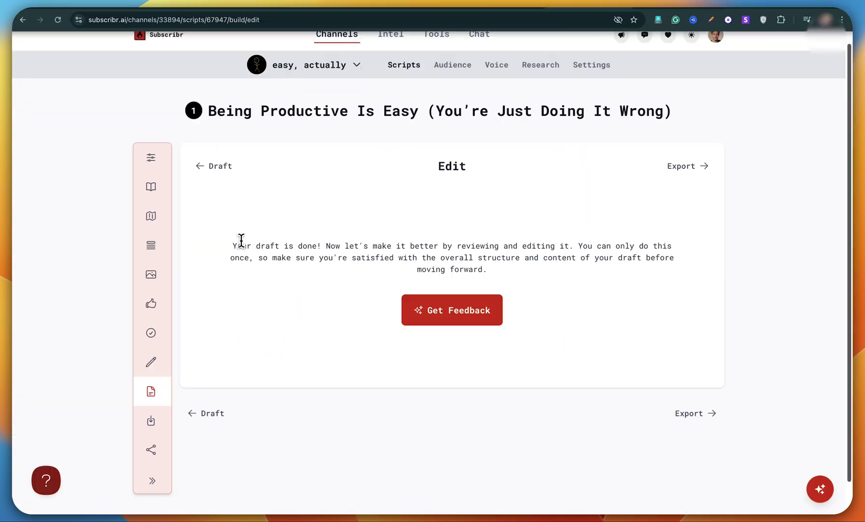
drag(234, 246, 322, 246)
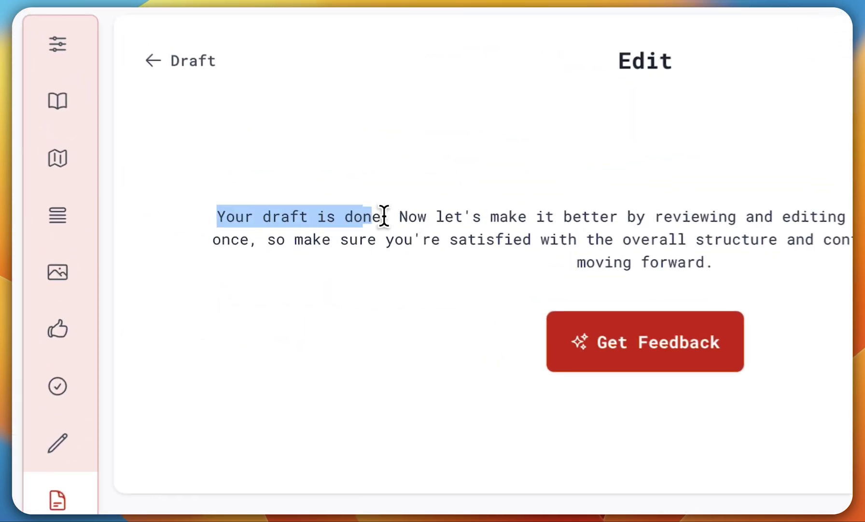
drag(400, 215, 864, 214)
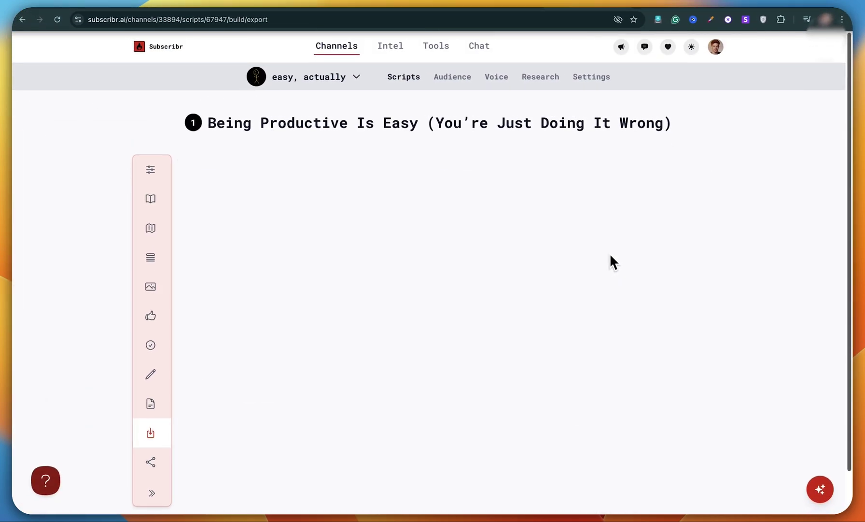
scroll(610, 253, down, 1)
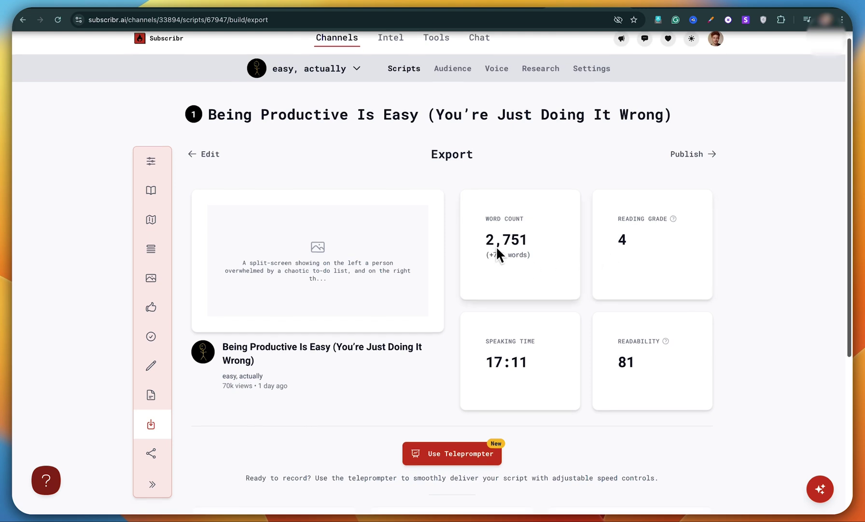
scroll(501, 261, down, 1)
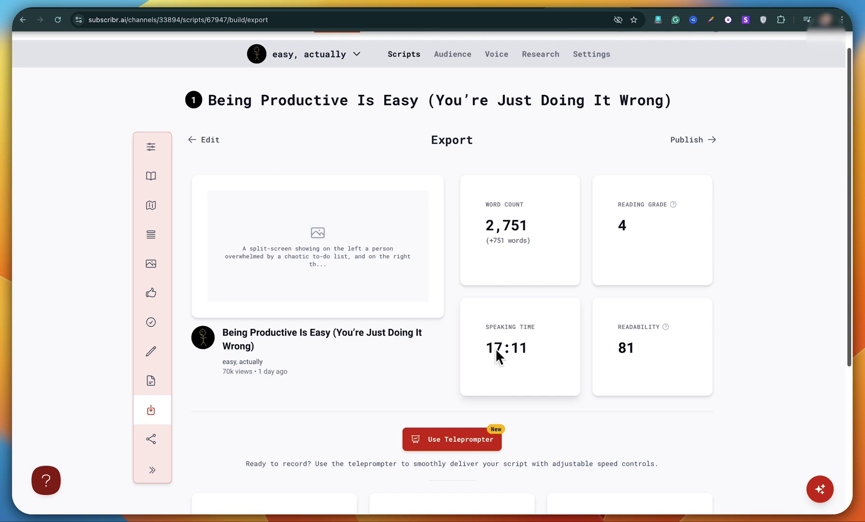
scroll(497, 348, down, 1)
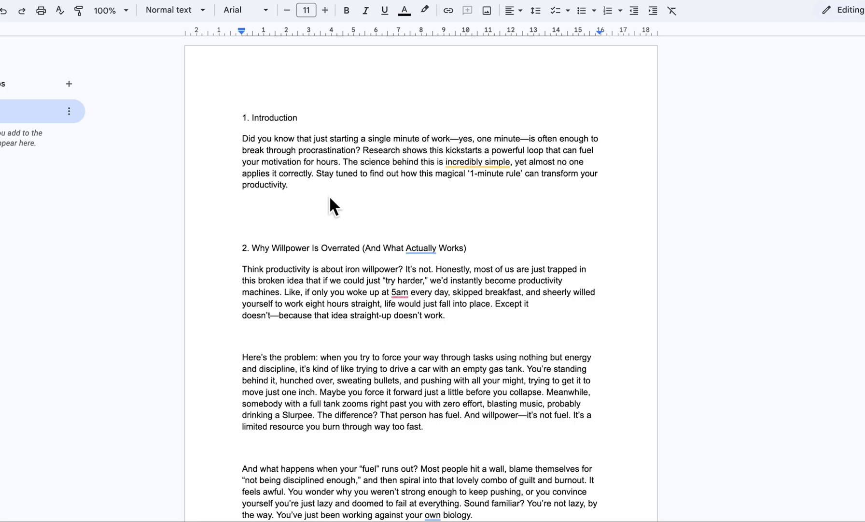
Step: Scroll the Google Docs script from the Introduction down into the willpower section
scroll(291, 197, down, 4)
scroll(345, 213, down, 20)
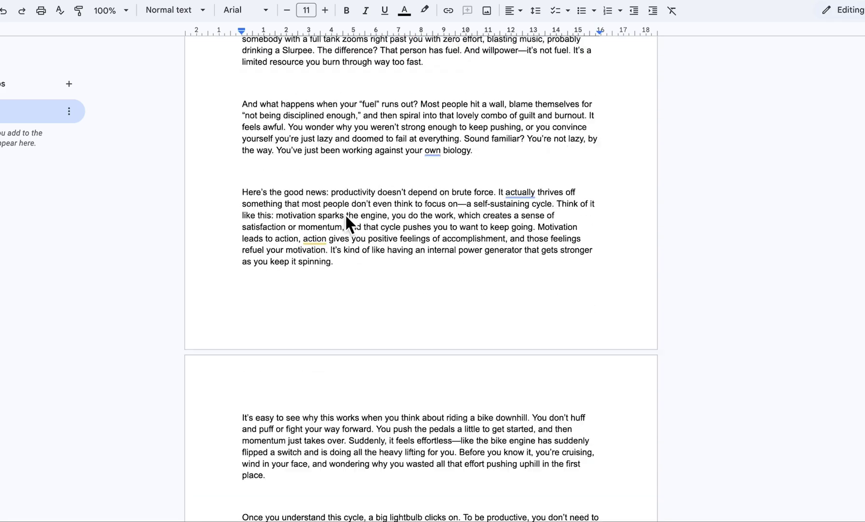
scroll(345, 213, down, 10)
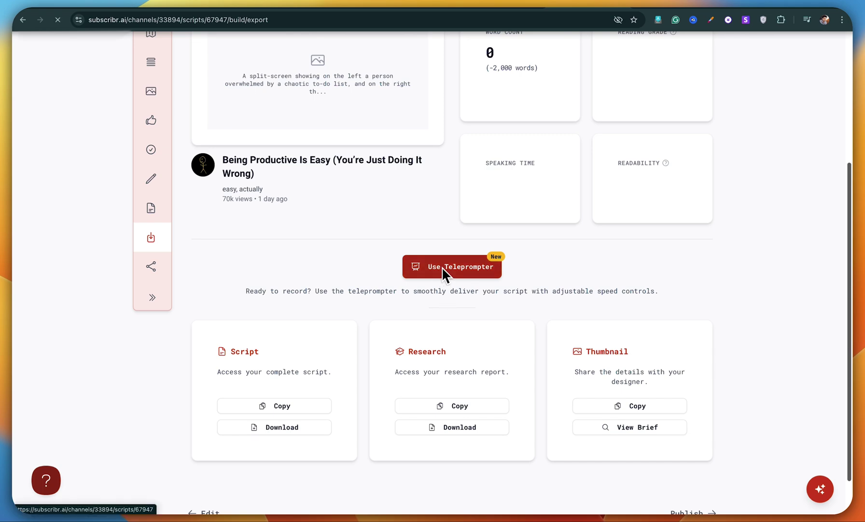
Step: Read the script in auto-scrolling teleprompter mode, then exit and return to the page top
click(443, 267)
click(555, 287)
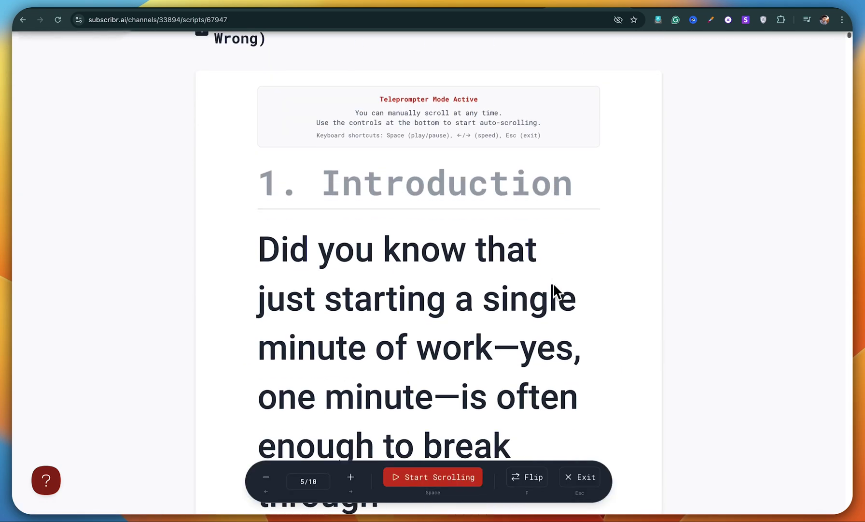
click(406, 478)
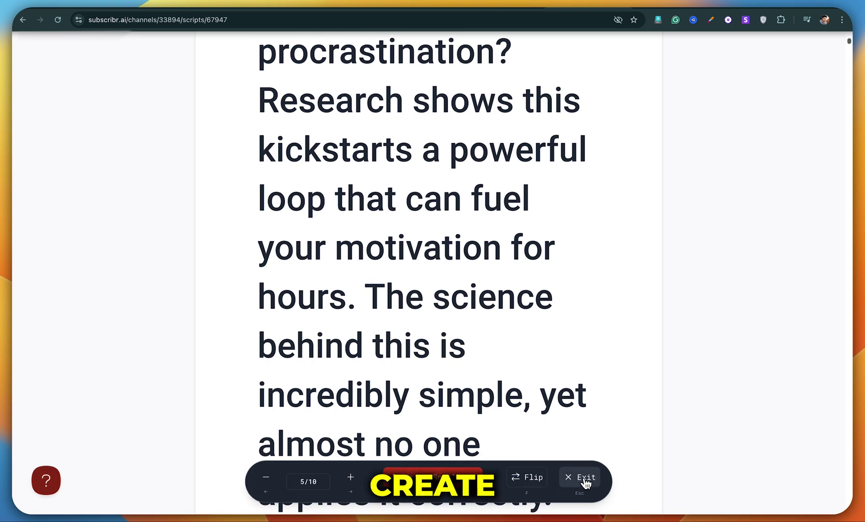
click(585, 480)
scroll(490, 345, up, 15)
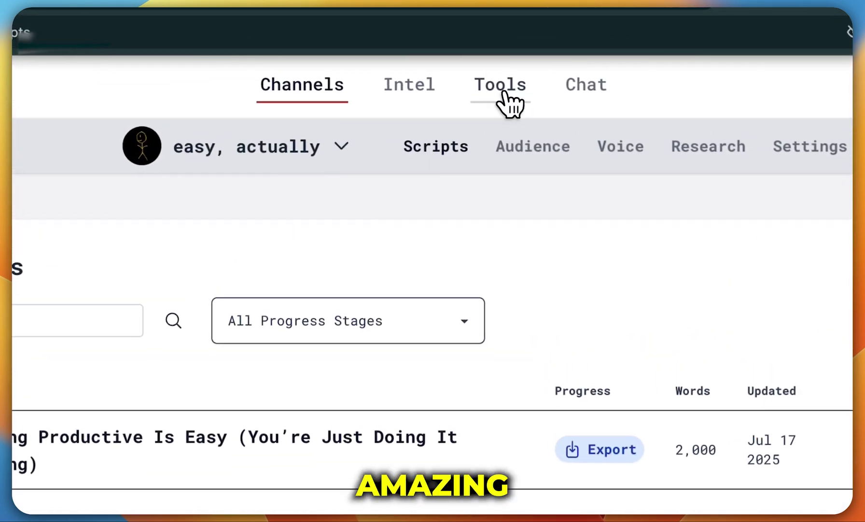
Step: From Tools, try the Description Generator and paste the video title into Keyword Research
click(503, 99)
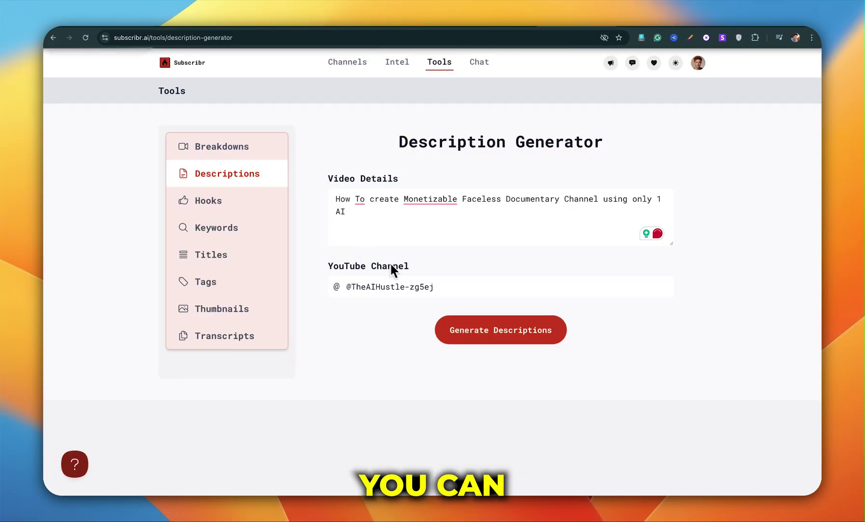
click(490, 329)
text(How To create Monetizable Faceless Documentary Channel using only 1 AI)
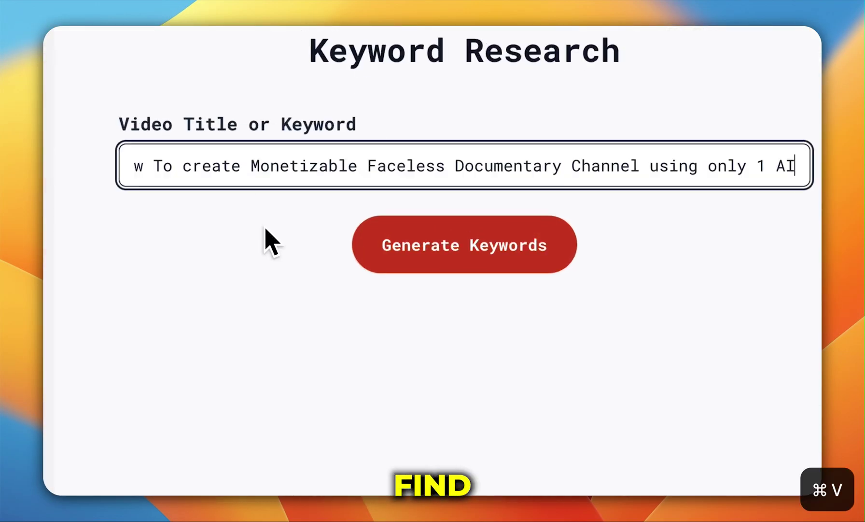